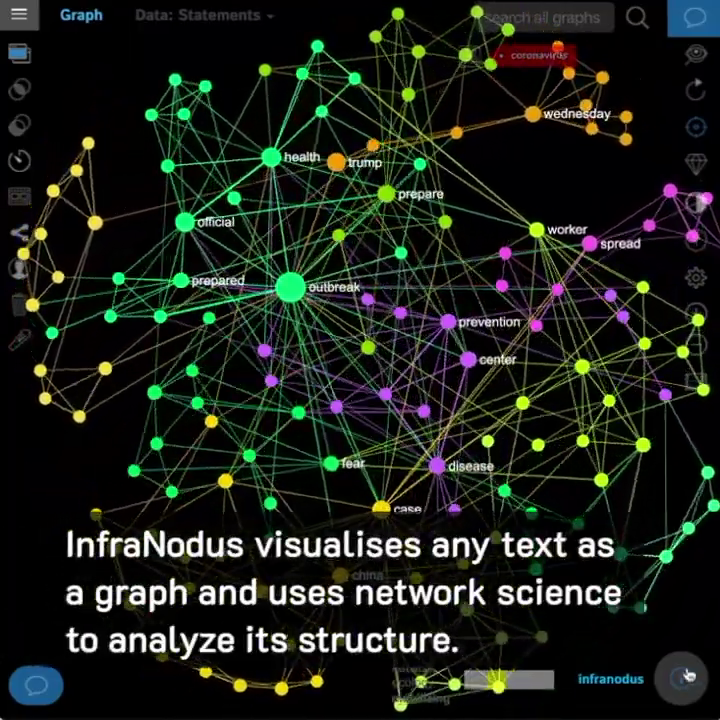
Step: Open the coronavirus graph's topic analysis and examine its network structure rating and the outbreak, health and official nodes
{"action": "left_click", "coordinate": [680, 678]}
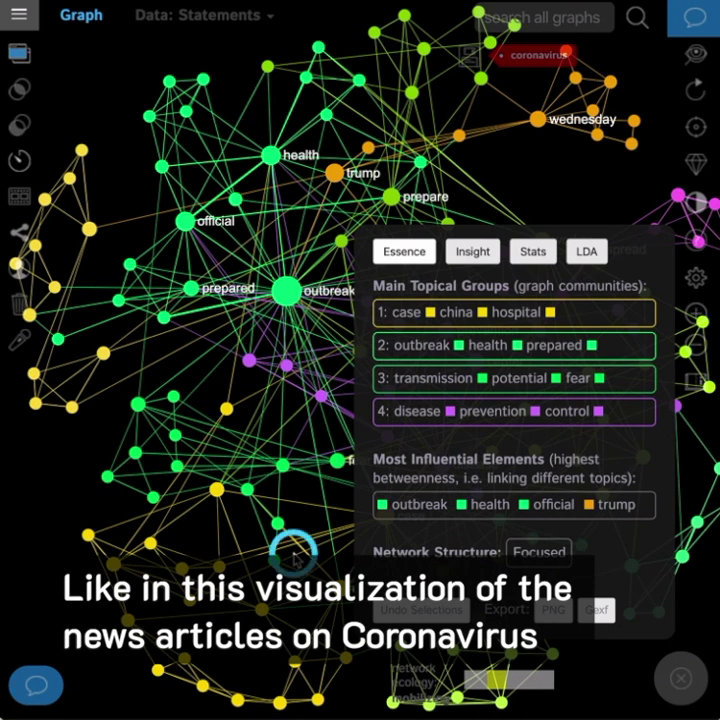
{"action": "left_click_drag", "start_coordinate": [294, 550], "coordinate": [214, 503]}
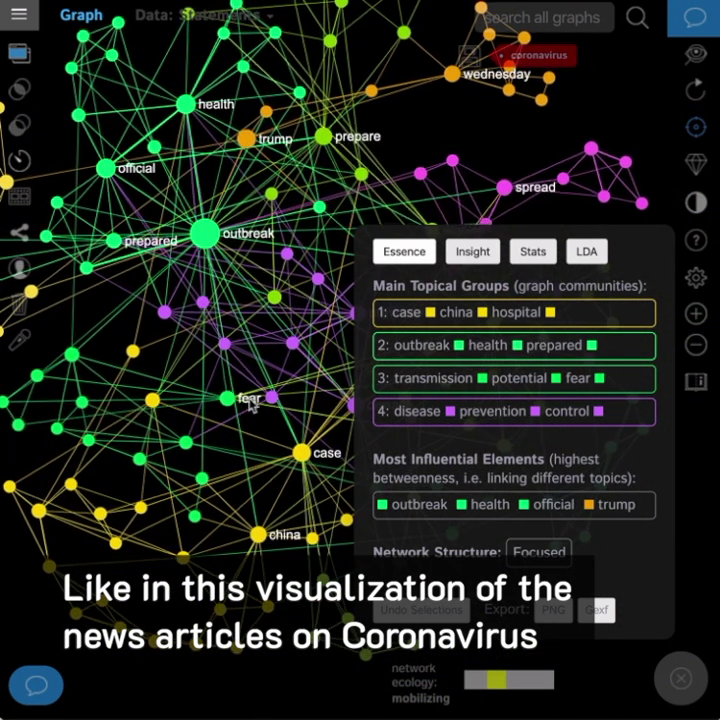
{"action": "left_click_drag", "start_coordinate": [374, 550], "coordinate": [568, 562]}
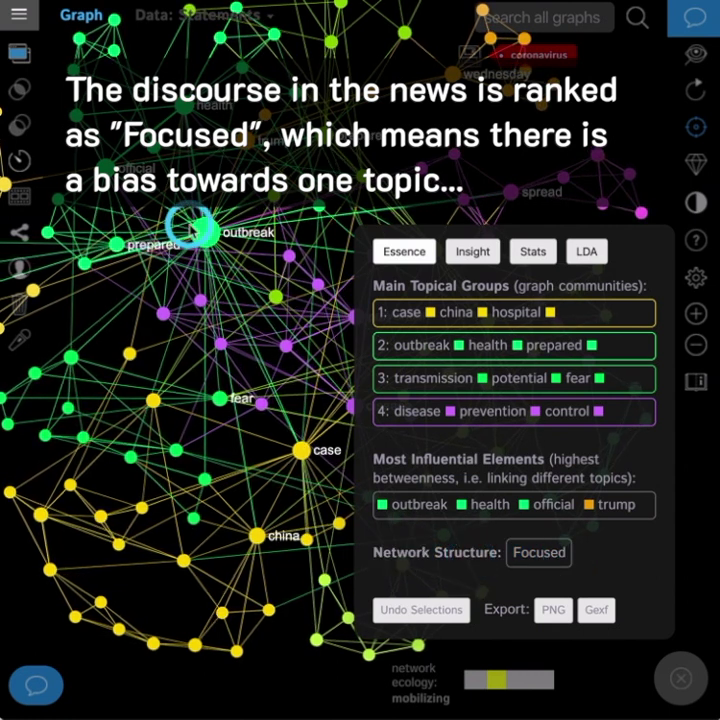
{"action": "left_click", "coordinate": [210, 232]}
{"action": "left_click", "coordinate": [184, 105]}
{"action": "left_click", "coordinate": [107, 163]}
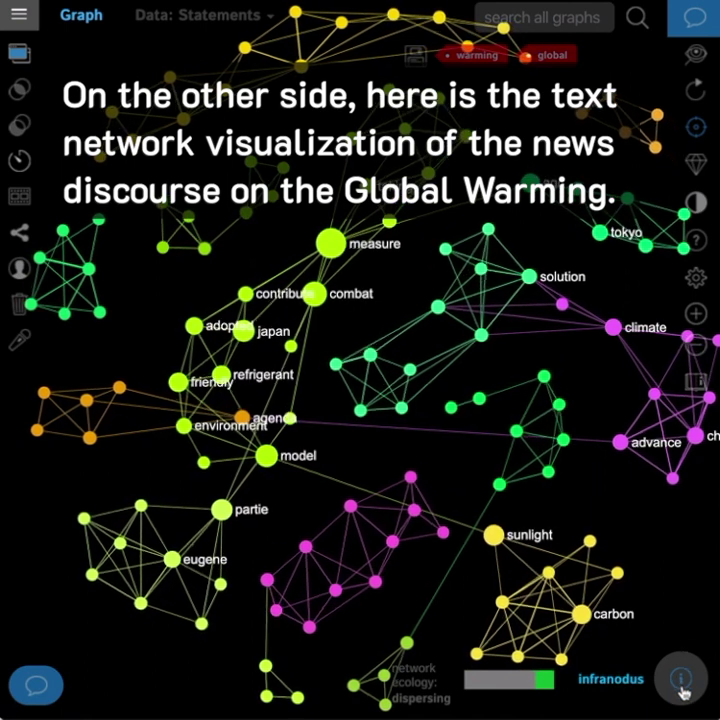
Step: Open the global warming graph's analysis, read the explanation of its network structure rating, and close the analysis
{"action": "left_click", "coordinate": [683, 688]}
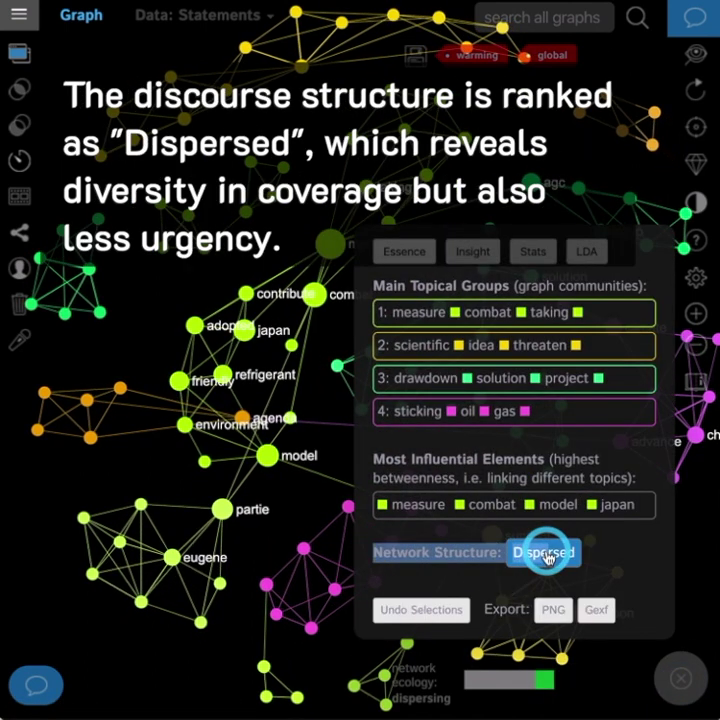
{"action": "left_click", "coordinate": [545, 553]}
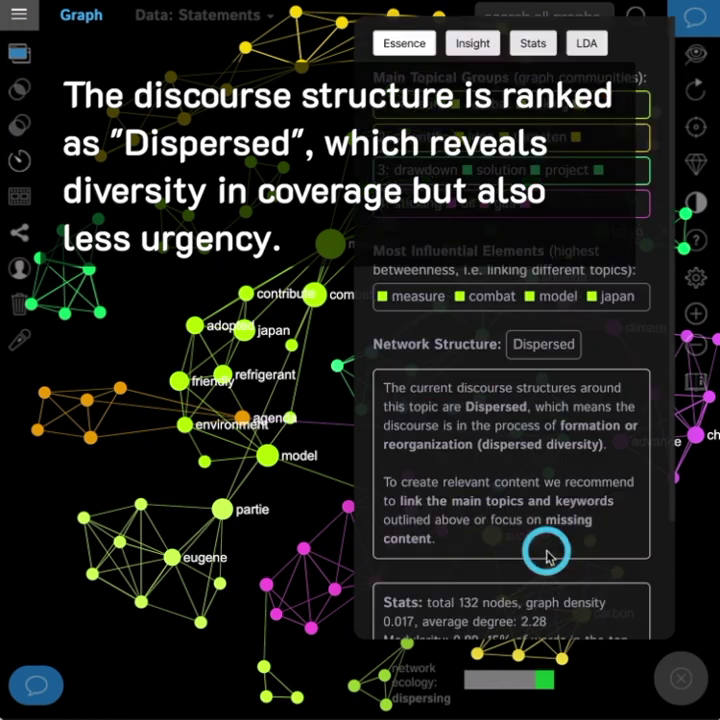
{"action": "left_click", "coordinate": [524, 350]}
{"action": "left_click", "coordinate": [680, 685]}
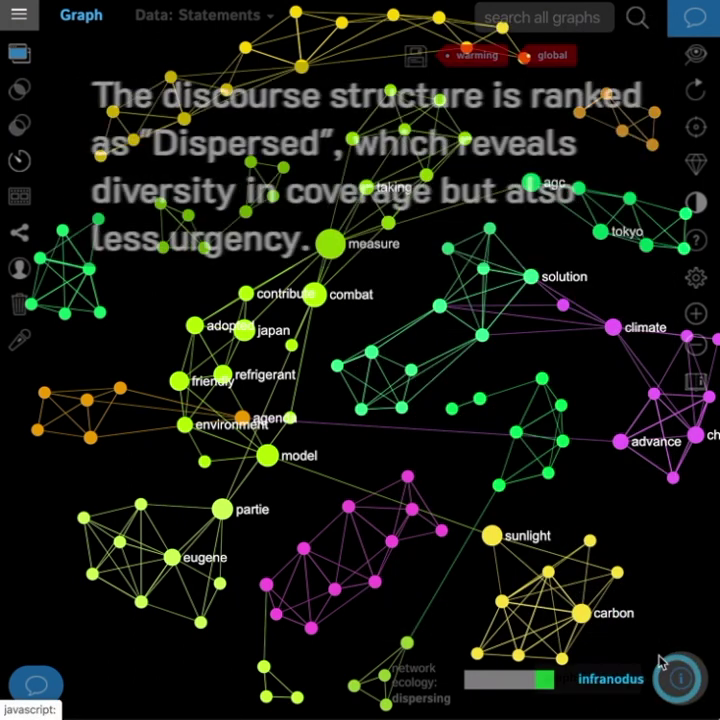
Step: Go to the apps home page and open the app that visualizes news or any RSS feed
{"action": "left_click", "coordinate": [28, 12]}
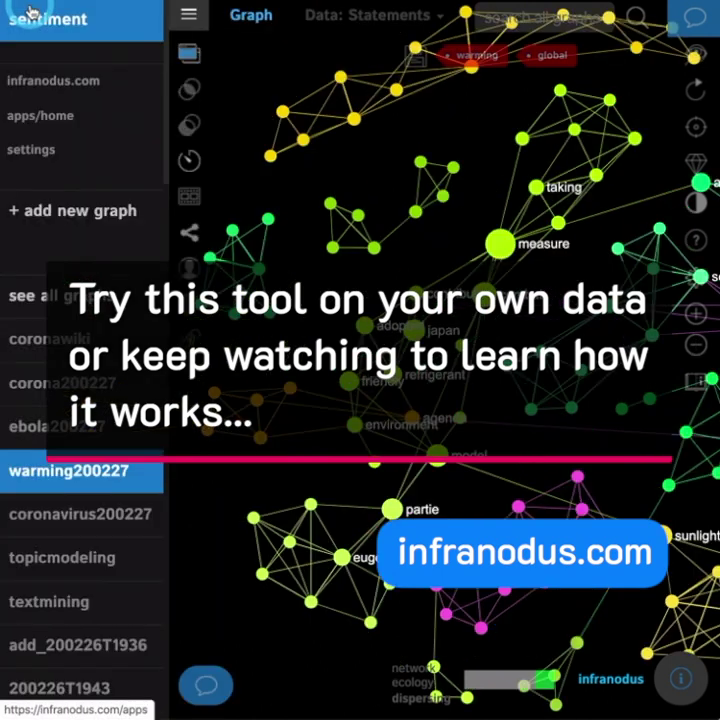
{"action": "left_click", "coordinate": [38, 117]}
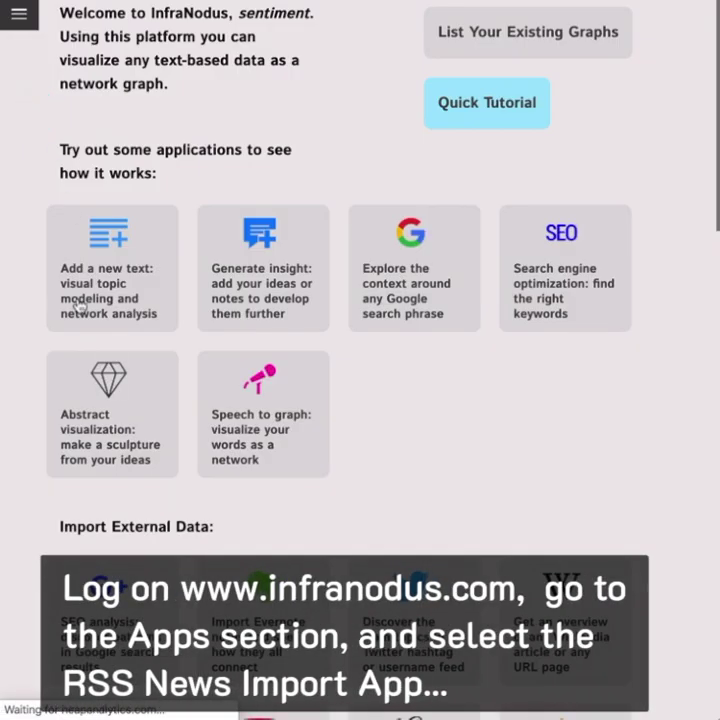
{"action": "scroll", "coordinate": [106, 533], "scroll_direction": "down", "scroll_amount": 3}
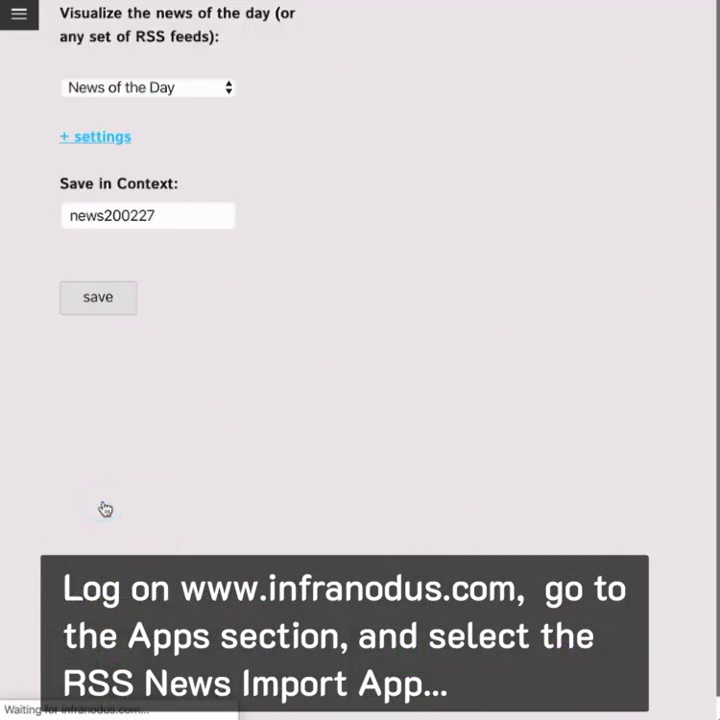
Step: Choose Custom RSS feeds as the news source and paste the Google Alerts feed link
{"action": "left_click", "coordinate": [174, 84]}
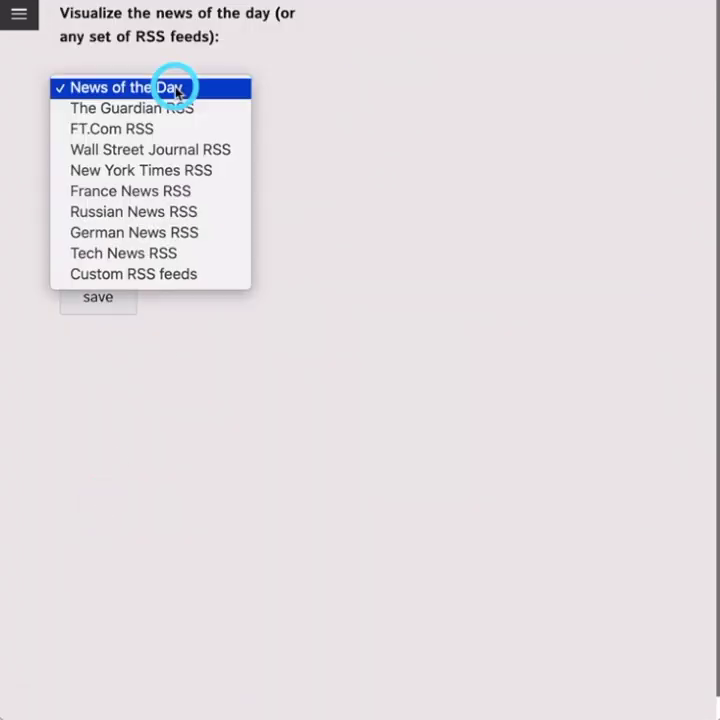
{"action": "left_click", "coordinate": [152, 270]}
{"action": "key", "text": "super+v"}
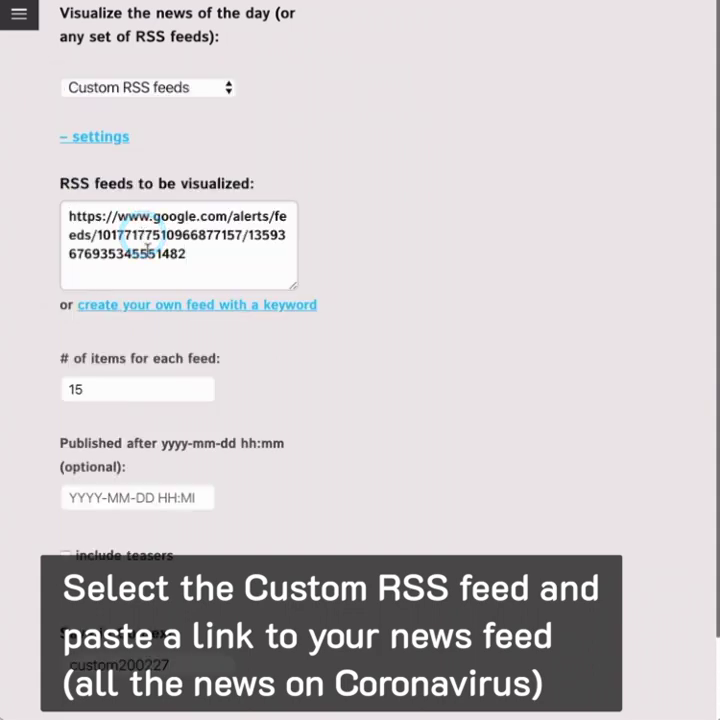
Step: Include teasers in the feed import and save it in the context custom200227
{"action": "scroll", "coordinate": [213, 482], "scroll_direction": "down", "scroll_amount": 2}
{"action": "left_click", "coordinate": [68, 463]}
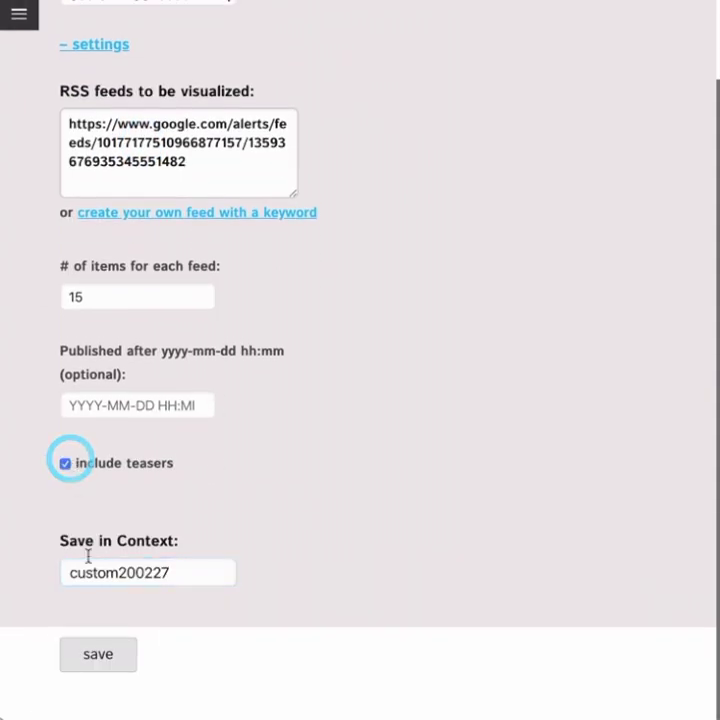
{"action": "left_click", "coordinate": [92, 654]}
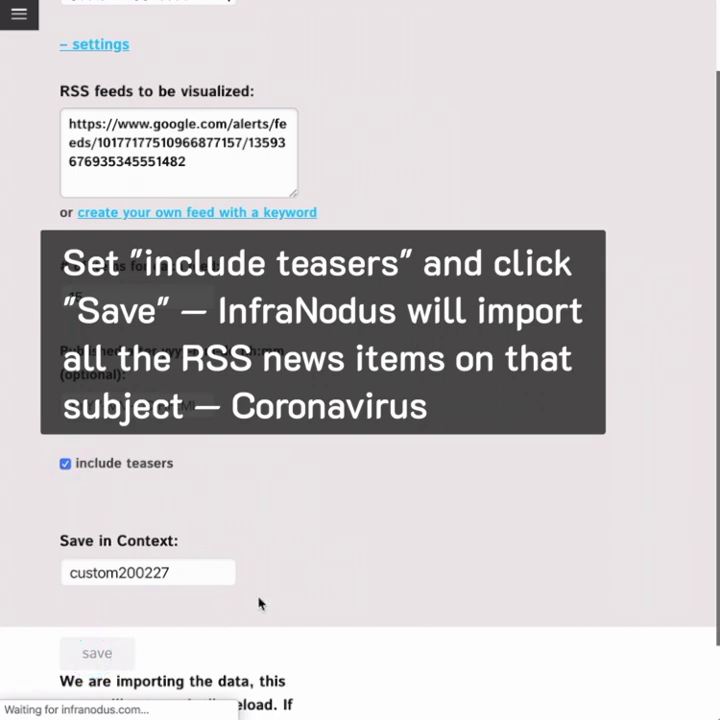
{"action": "scroll", "coordinate": [260, 603], "scroll_direction": "up", "scroll_amount": 2}
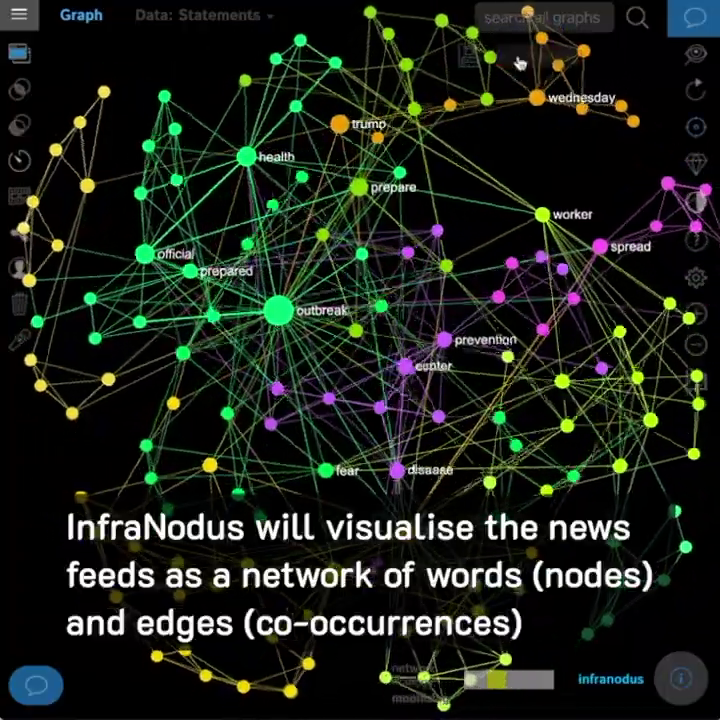
Step: Bring the hidden coronavirus term back into the graph, then select its node and remove it
{"action": "left_click", "coordinate": [518, 60]}
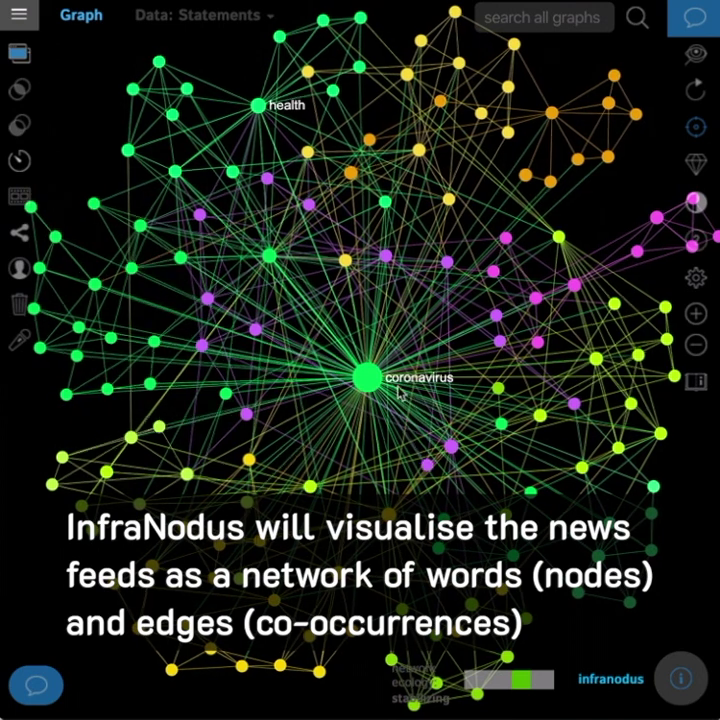
{"action": "left_click", "coordinate": [376, 380]}
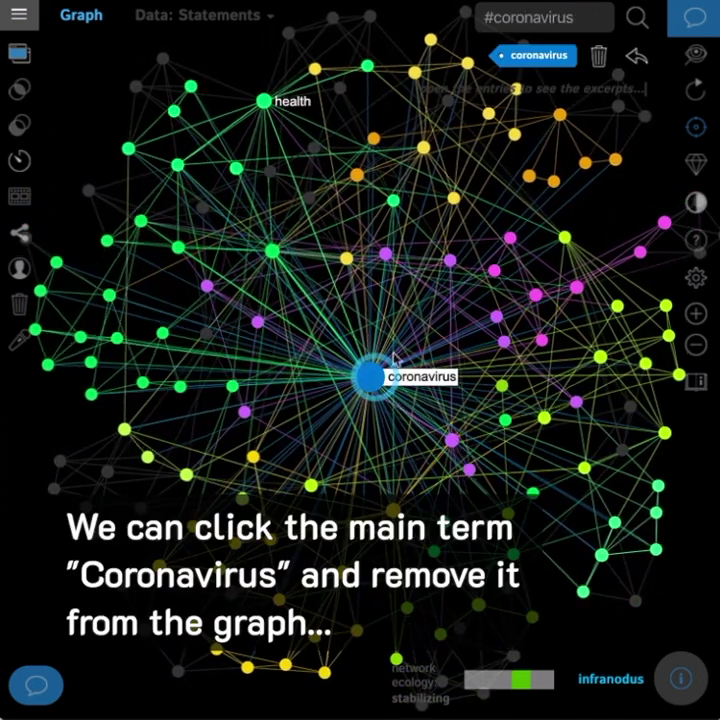
{"action": "left_click", "coordinate": [599, 71]}
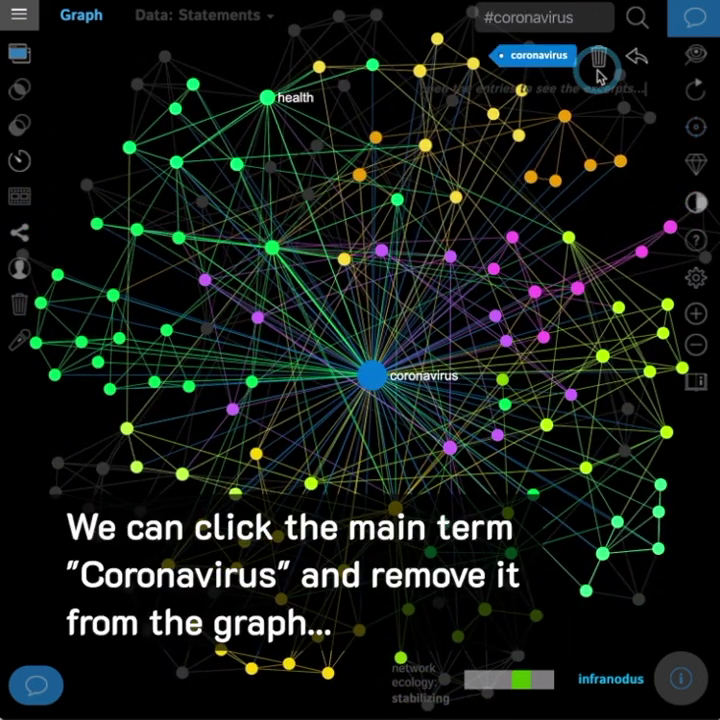
{"action": "left_click", "coordinate": [598, 62]}
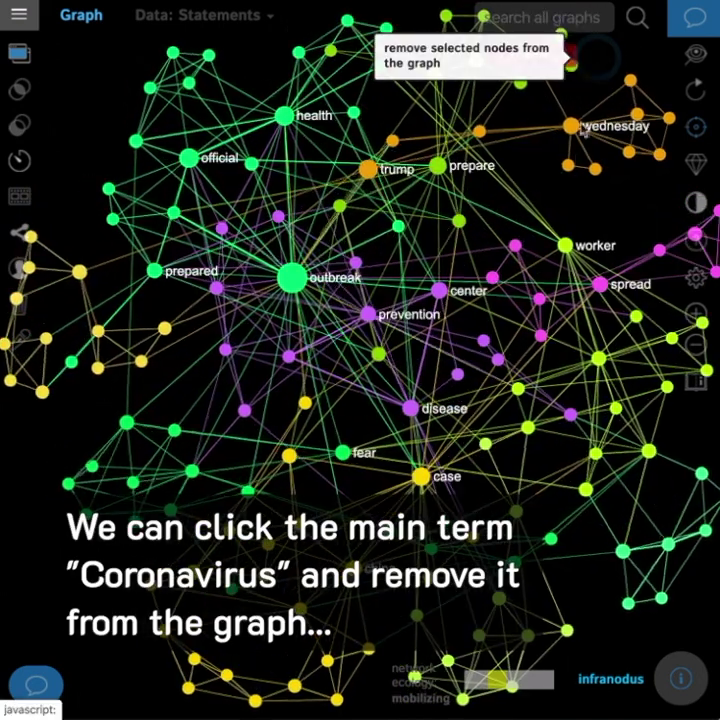
{"action": "left_click", "coordinate": [570, 226]}
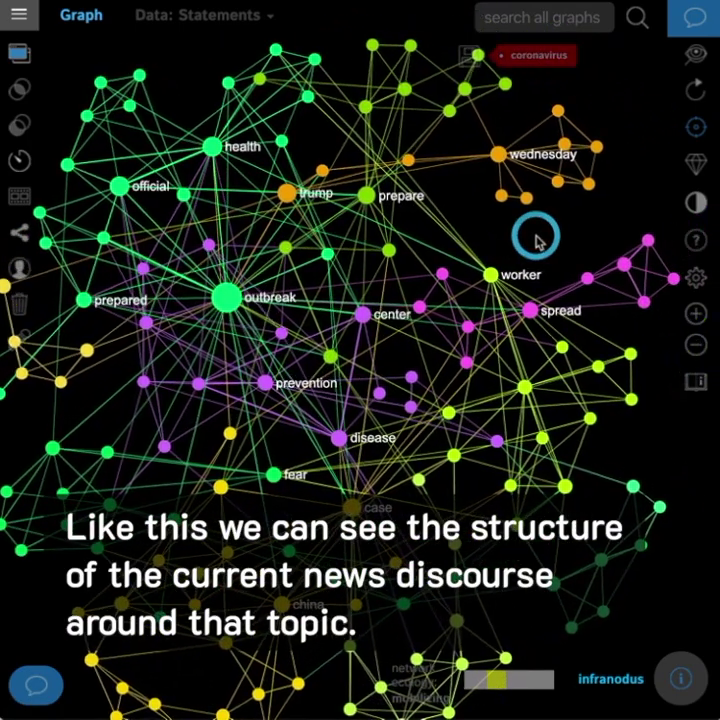
Step: Open the topic analysis and highlight the case-china-hospital group, then the outbreak-health-prepared group in the graph
{"action": "left_click", "coordinate": [680, 677]}
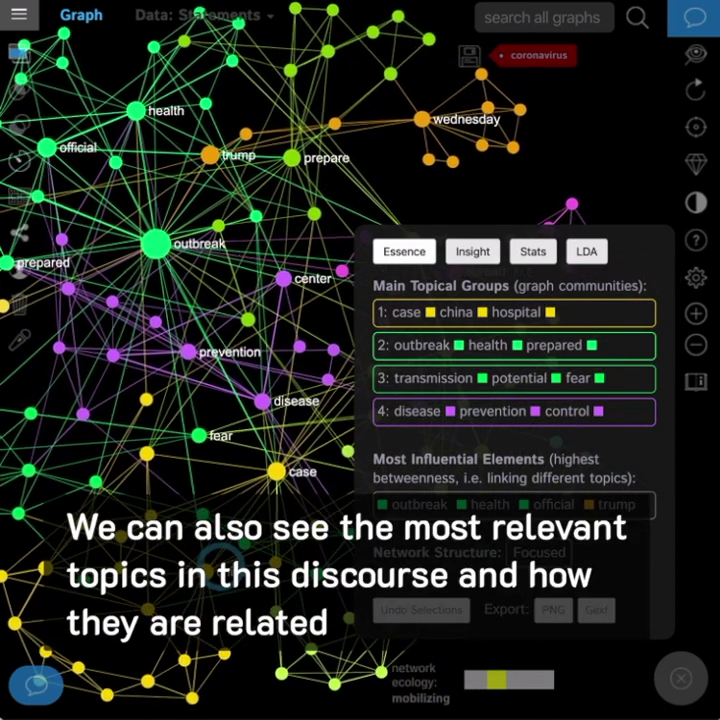
{"action": "left_click", "coordinate": [578, 314]}
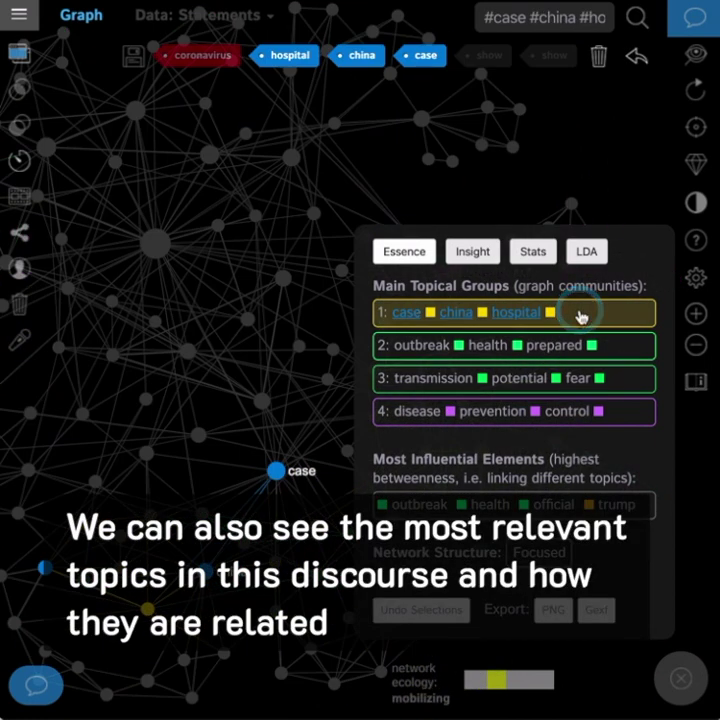
{"action": "left_click", "coordinate": [578, 314]}
{"action": "left_click", "coordinate": [618, 357]}
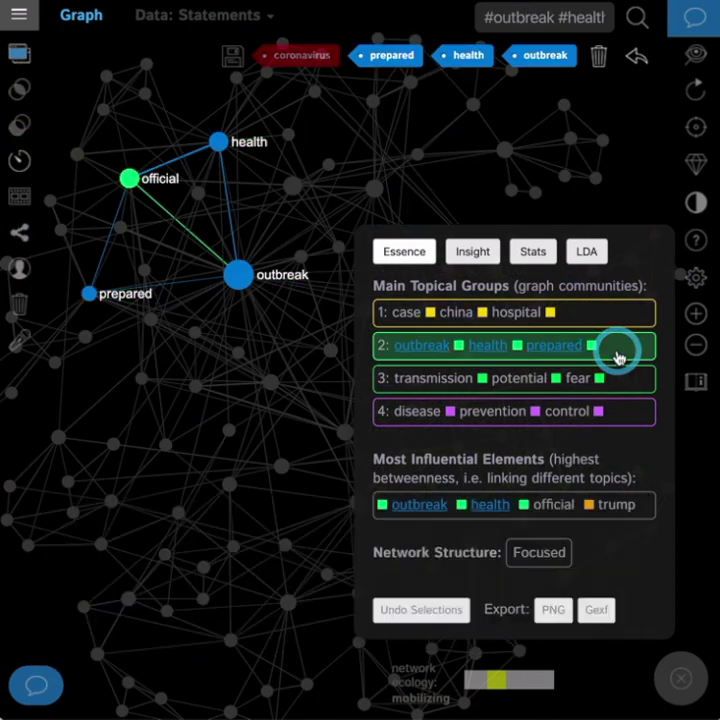
Step: Read the news excerpts containing outbreak, health and prepared, then hide the excerpts and clear the node selection
{"action": "left_click", "coordinate": [20, 58]}
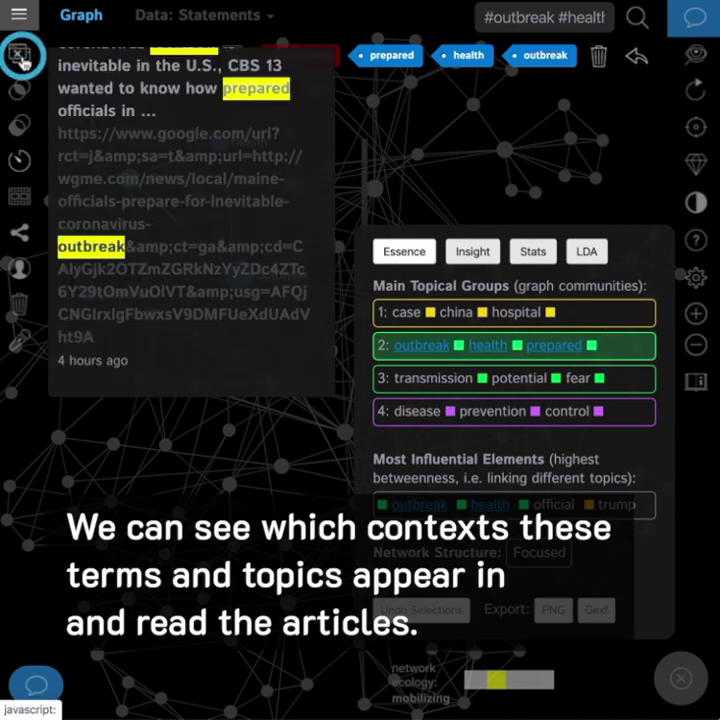
{"action": "scroll", "coordinate": [181, 205], "scroll_direction": "up", "scroll_amount": 3}
{"action": "scroll", "coordinate": [181, 205], "scroll_direction": "down", "scroll_amount": 3}
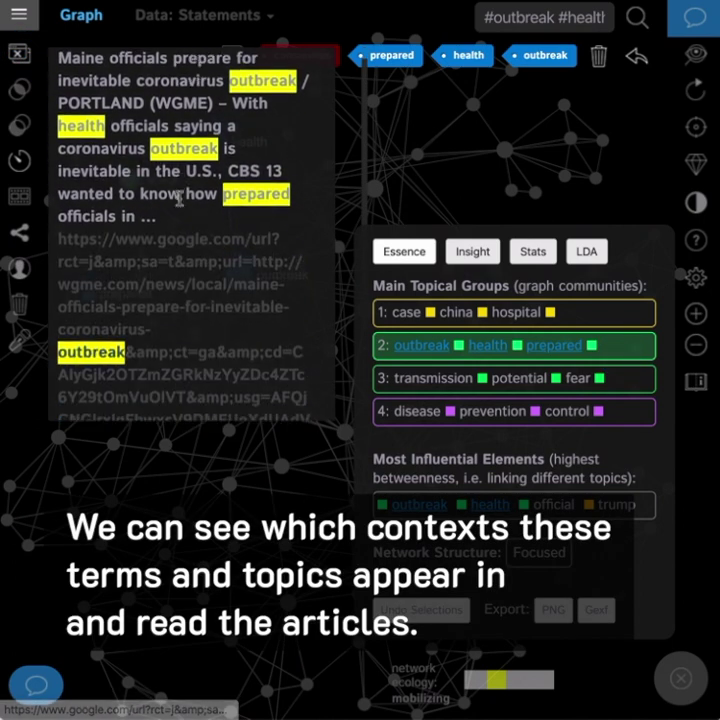
{"action": "scroll", "coordinate": [178, 198], "scroll_direction": "up", "scroll_amount": 3}
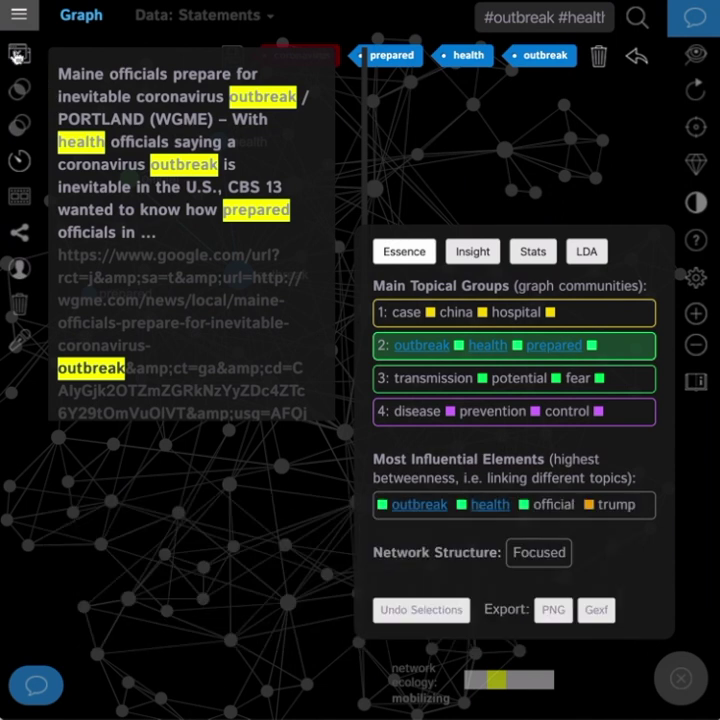
{"action": "left_click", "coordinate": [17, 53]}
{"action": "left_click", "coordinate": [637, 57]}
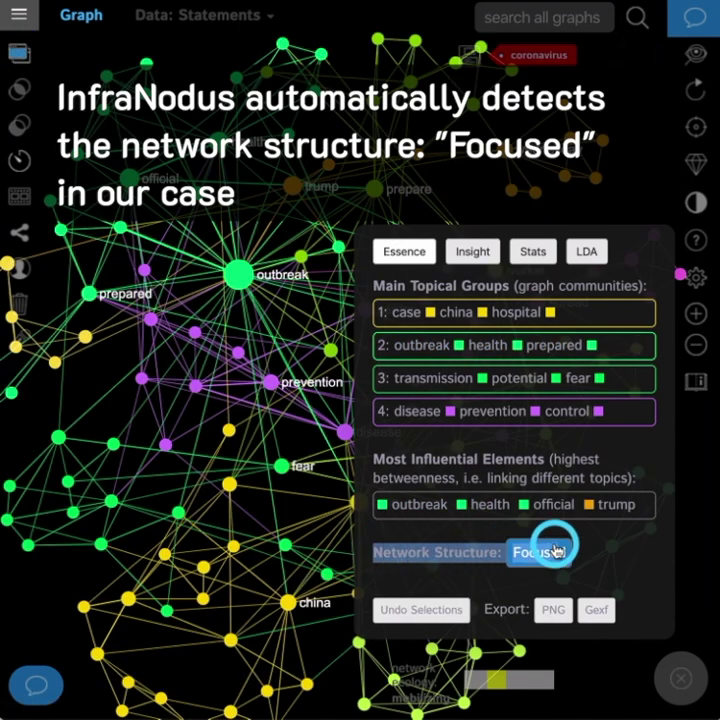
Step: Read the explanation of the Network Structure score, collapse it, and examine the network ecology indicator
{"action": "left_click", "coordinate": [474, 548]}
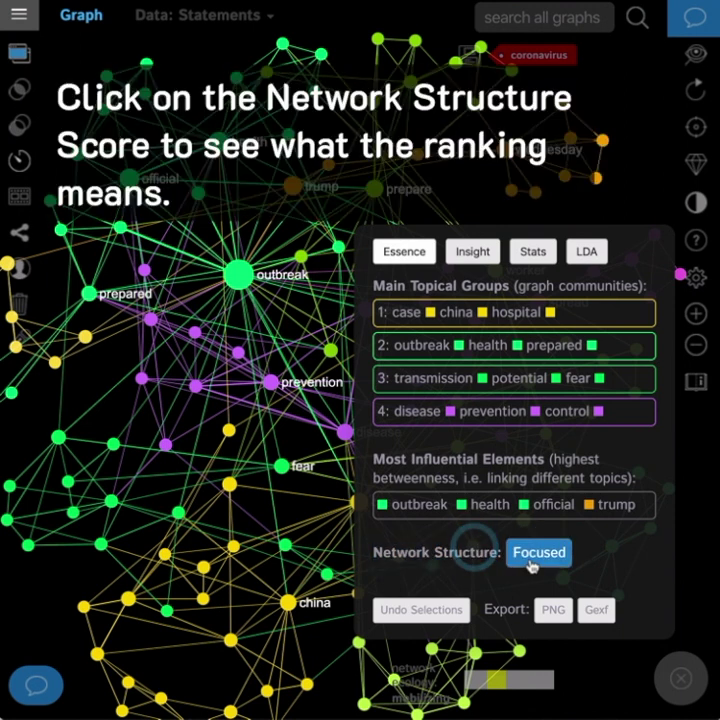
{"action": "left_click", "coordinate": [530, 560]}
{"action": "scroll", "coordinate": [513, 524], "scroll_direction": "down", "scroll_amount": 2}
{"action": "scroll", "coordinate": [513, 524], "scroll_direction": "up", "scroll_amount": 2}
{"action": "left_click", "coordinate": [535, 345]}
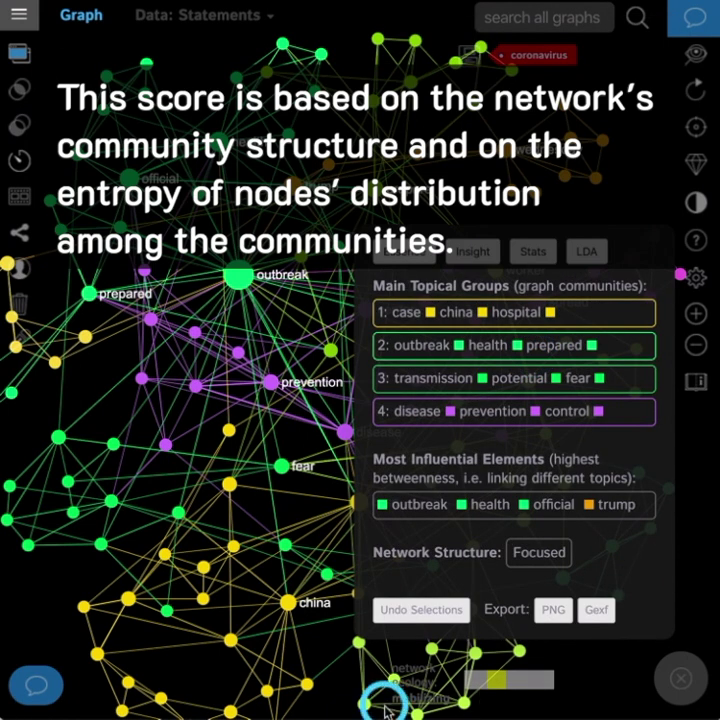
{"action": "left_click_drag", "start_coordinate": [385, 712], "coordinate": [294, 615]}
{"action": "left_click_drag", "start_coordinate": [383, 668], "coordinate": [456, 702]}
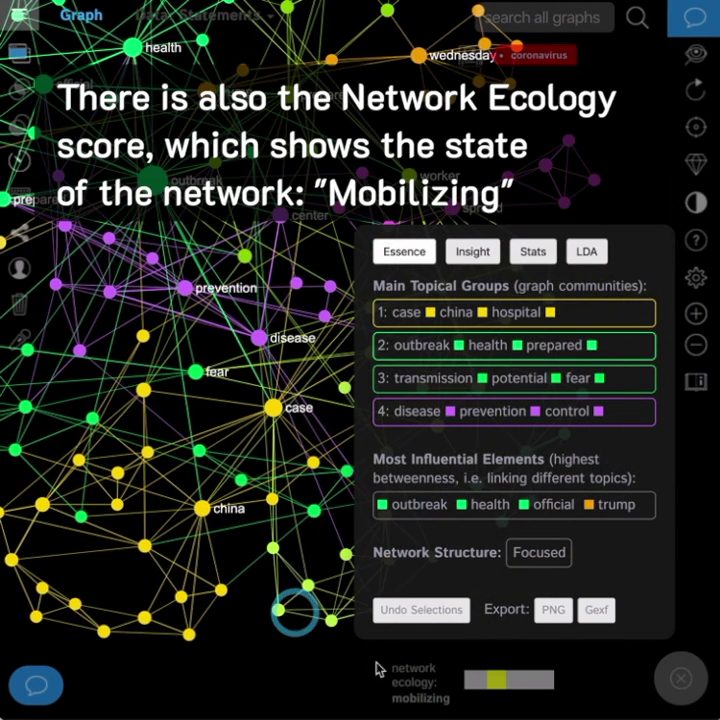
{"action": "left_click_drag", "start_coordinate": [380, 667], "coordinate": [458, 706]}
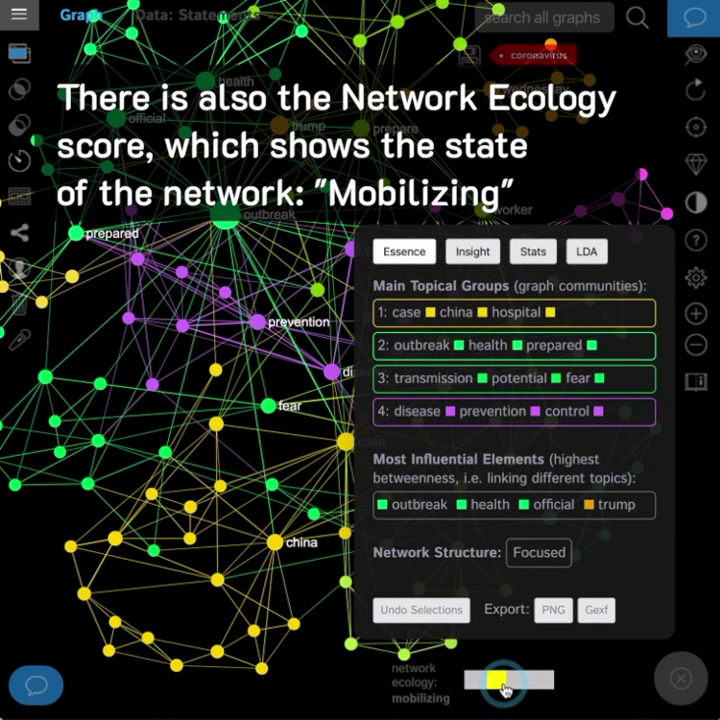
Step: Open the Insight analysis and read the explanation of the Action Advice for this discourse
{"action": "left_click", "coordinate": [467, 252]}
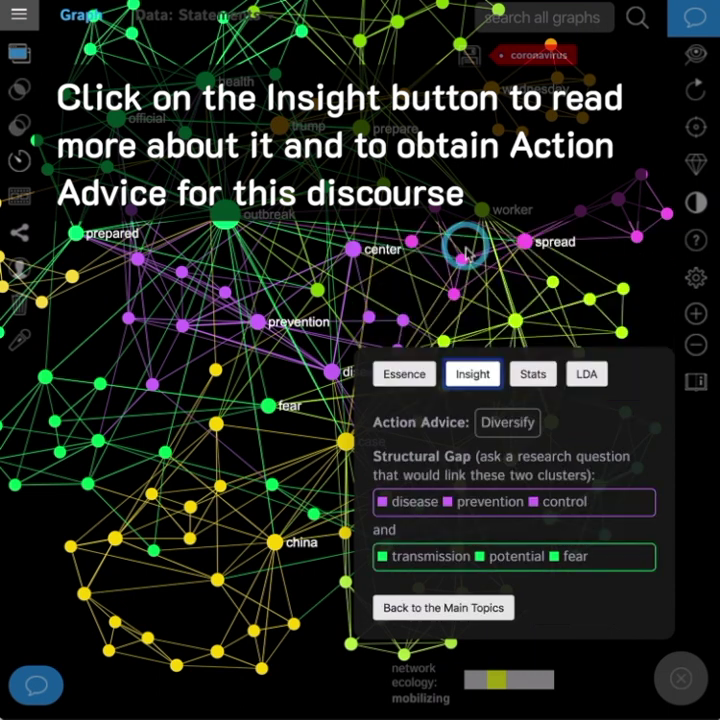
{"action": "left_click", "coordinate": [548, 437]}
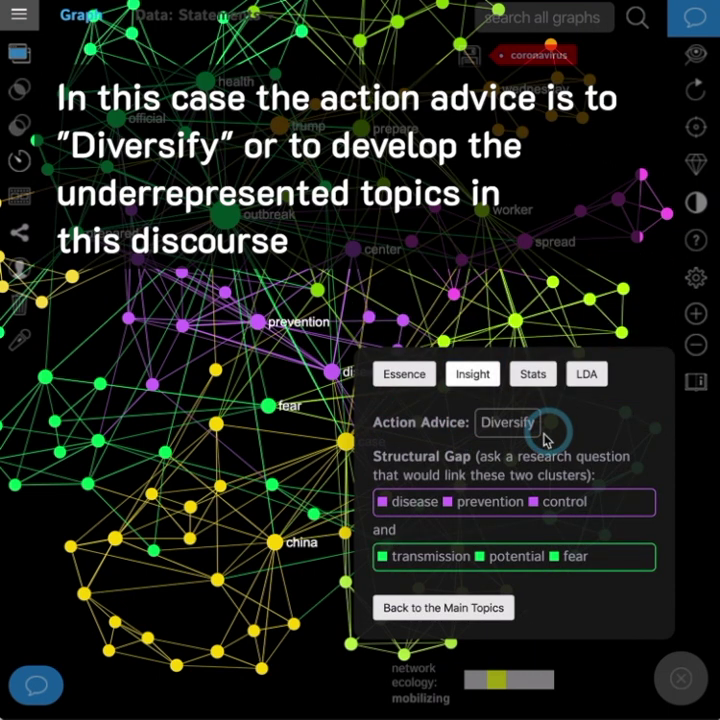
{"action": "left_click", "coordinate": [510, 422]}
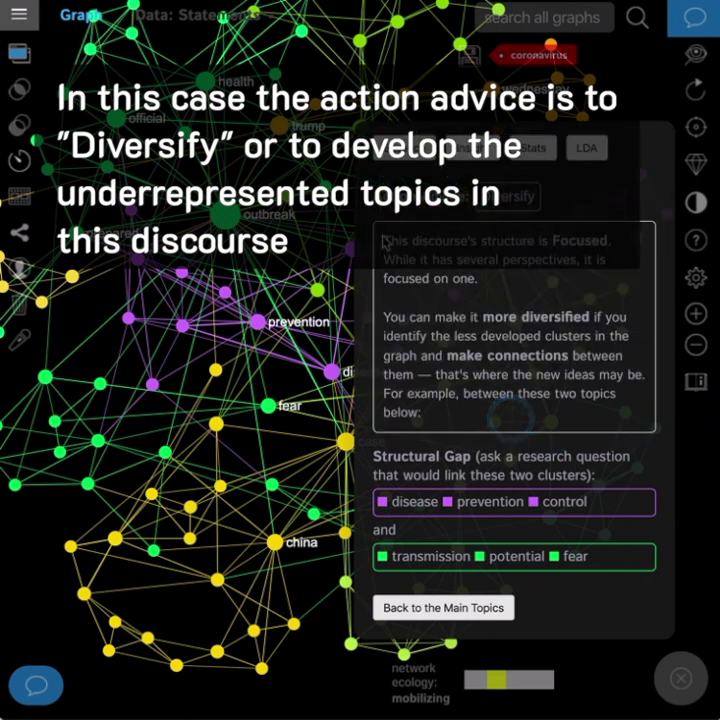
{"action": "left_click_drag", "start_coordinate": [386, 241], "coordinate": [501, 293]}
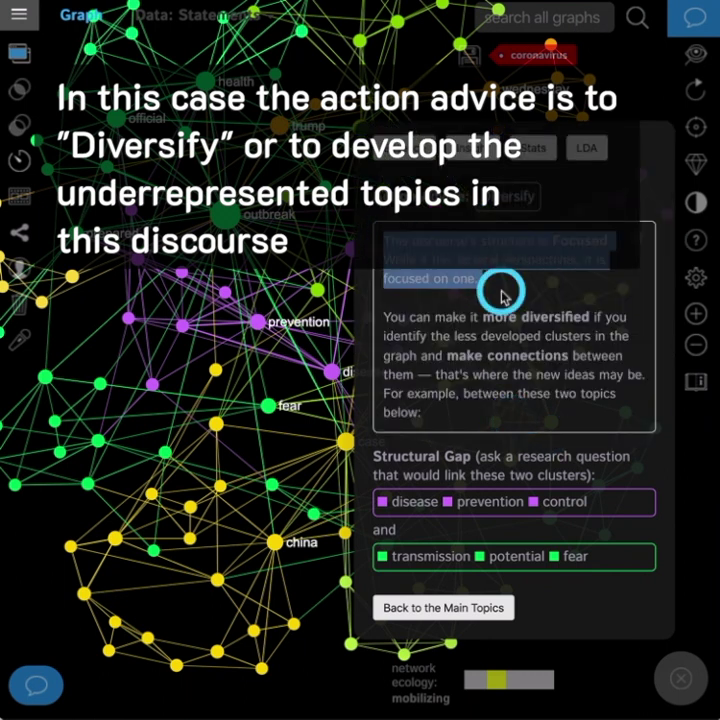
Step: Collapse the Action Advice explanation, return to the main topical groups and view the whole graph
{"action": "left_click", "coordinate": [501, 293]}
{"action": "left_click", "coordinate": [501, 199]}
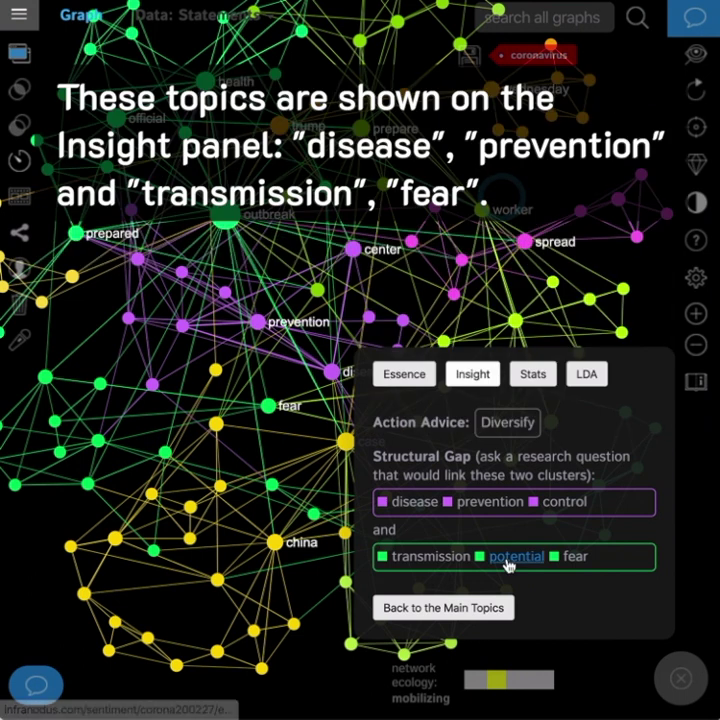
{"action": "left_click", "coordinate": [465, 608]}
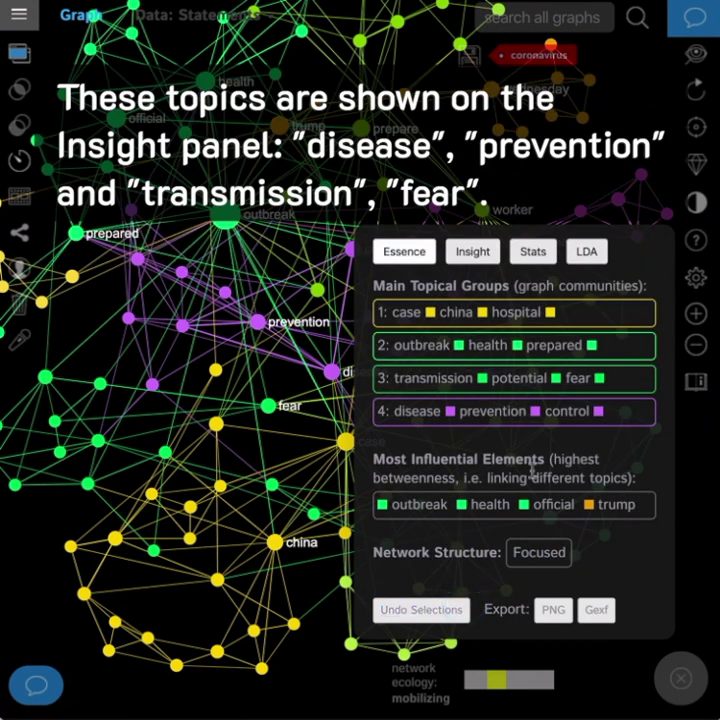
{"action": "scroll", "coordinate": [205, 245], "scroll_direction": "down", "scroll_amount": 3}
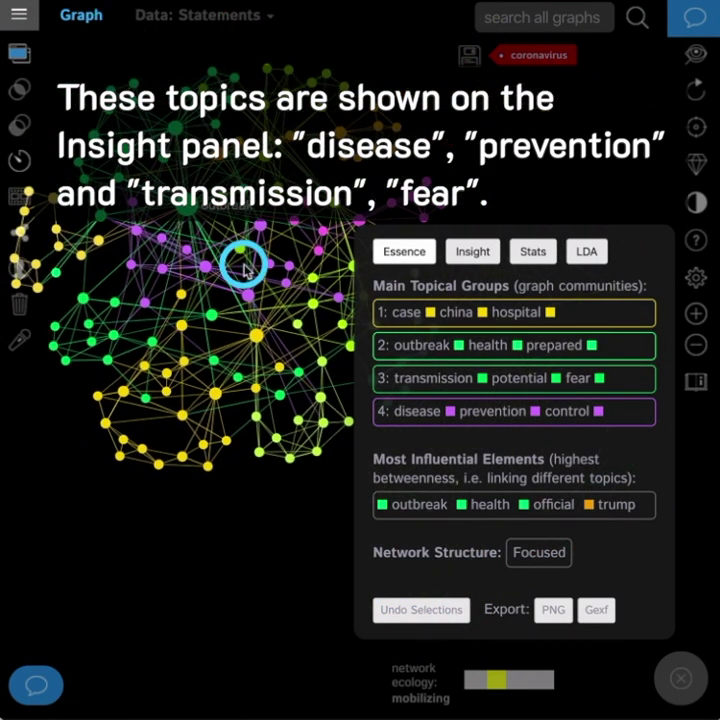
{"action": "left_click_drag", "start_coordinate": [243, 265], "coordinate": [261, 260]}
Step: Open the ebola200227 graph and select its coronavirus, outbreak and sar nodes
{"action": "left_click", "coordinate": [29, 27]}
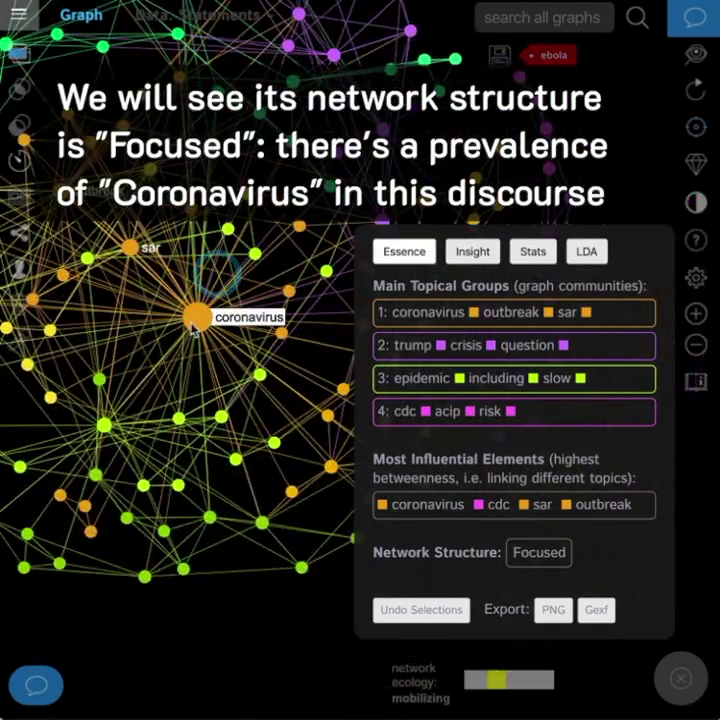
{"action": "left_click", "coordinate": [194, 327]}
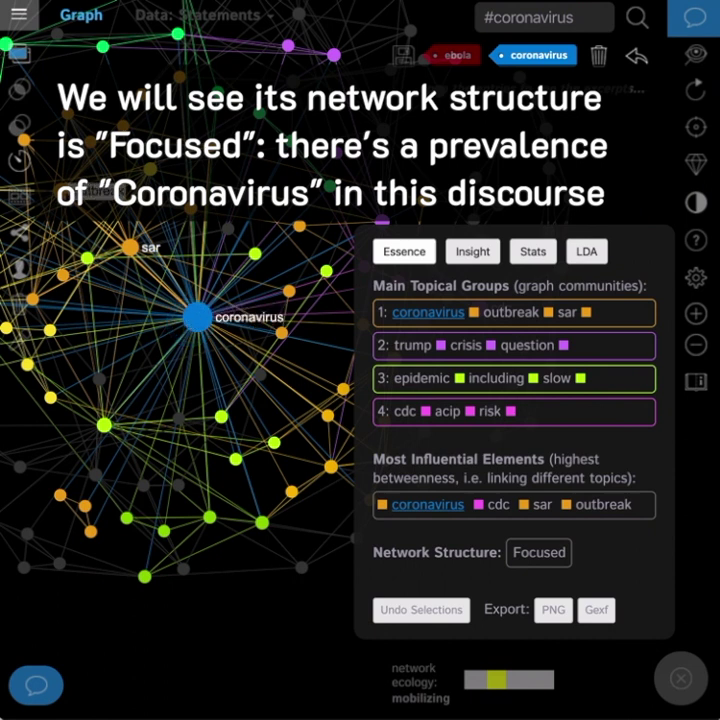
{"action": "left_click", "coordinate": [70, 191]}
{"action": "left_click", "coordinate": [131, 247]}
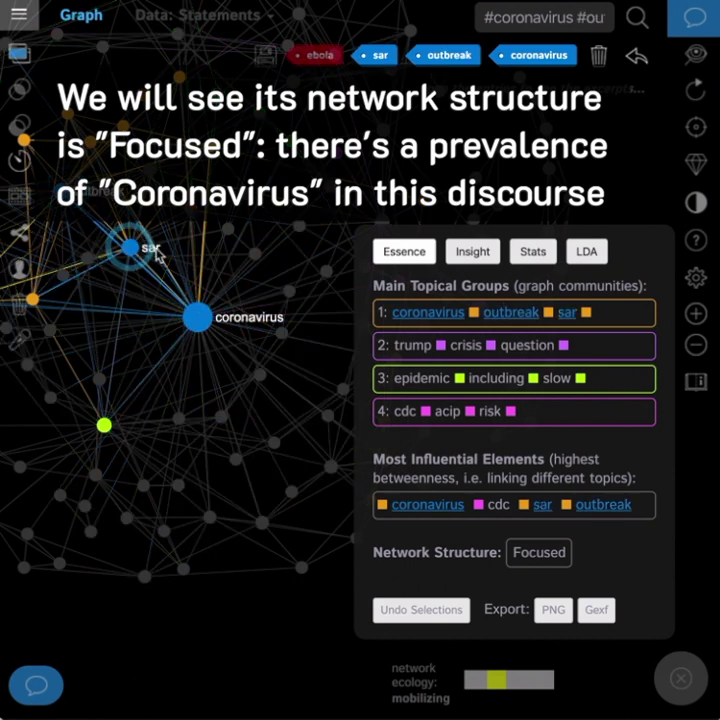
Step: Read the news excerpts containing coronavirus, outbreak and sar, then hide the excerpts again
{"action": "left_click", "coordinate": [19, 56]}
{"action": "scroll", "coordinate": [188, 166], "scroll_direction": "up", "scroll_amount": 10}
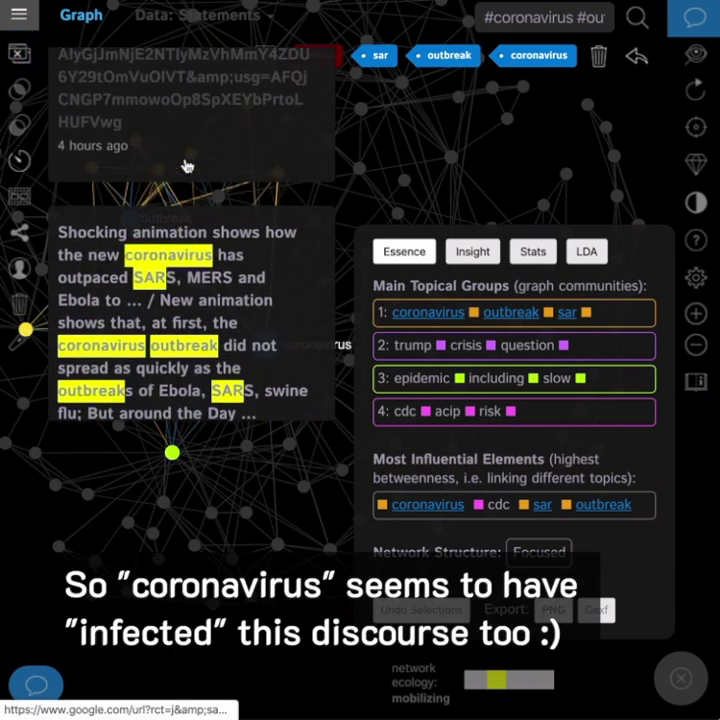
{"action": "scroll", "coordinate": [188, 166], "scroll_direction": "up", "scroll_amount": 2}
{"action": "scroll", "coordinate": [190, 166], "scroll_direction": "down", "scroll_amount": 8}
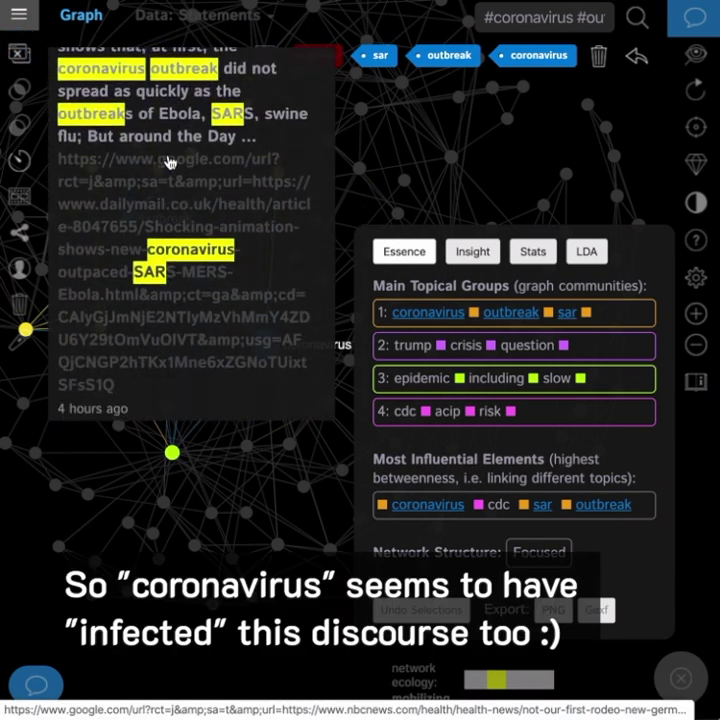
{"action": "left_click", "coordinate": [18, 58]}
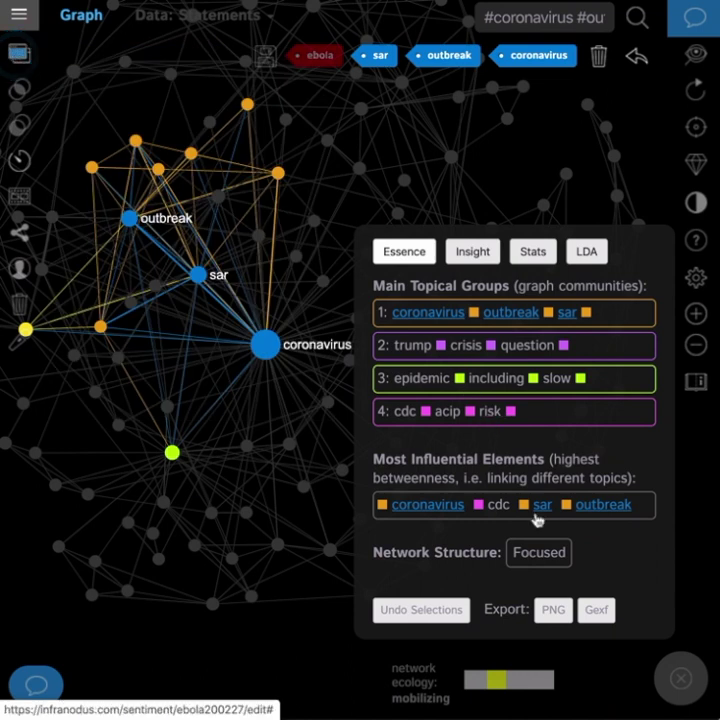
Step: Open the coronawiki graph and select its china and outbreak nodes
{"action": "left_click", "coordinate": [19, 14]}
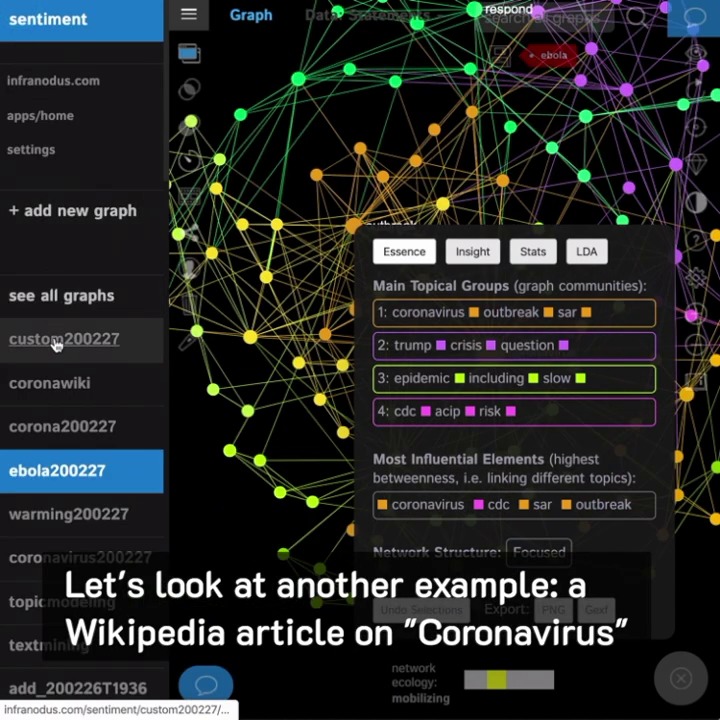
{"action": "left_click", "coordinate": [55, 380]}
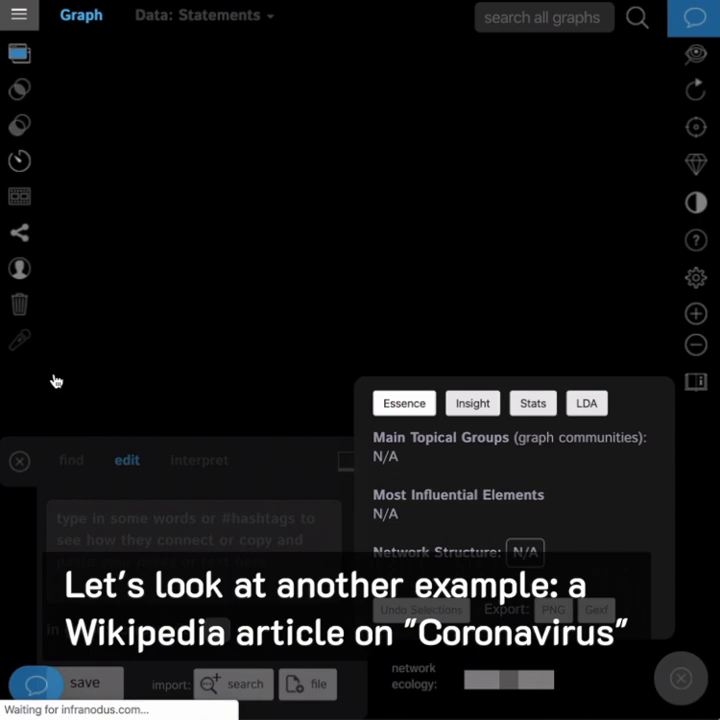
{"action": "left_click_drag", "start_coordinate": [605, 459], "coordinate": [502, 402]}
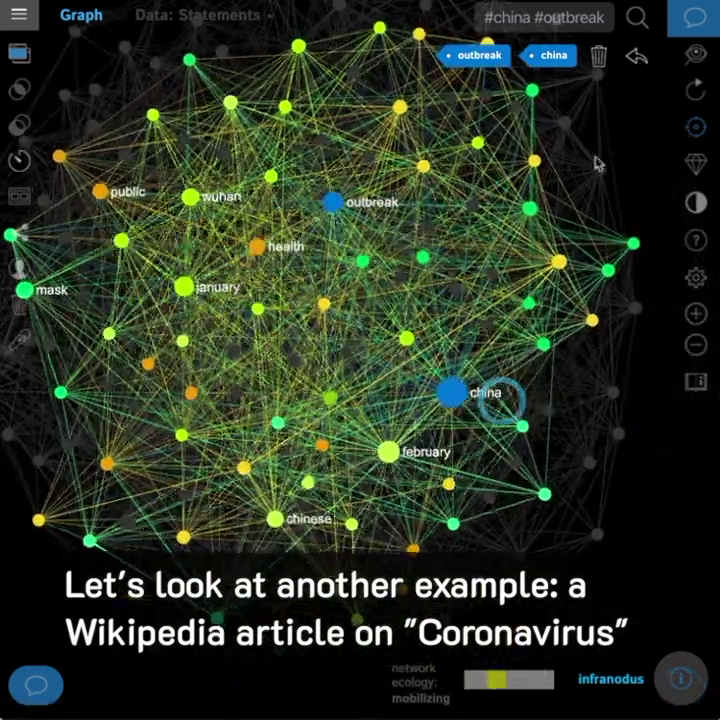
Step: Open the topic analysis of the coronawiki graph and reselect china among the most influential elements
{"action": "left_click", "coordinate": [680, 678]}
{"action": "left_click", "coordinate": [250, 440]}
{"action": "left_click_drag", "start_coordinate": [250, 443], "coordinate": [193, 433]}
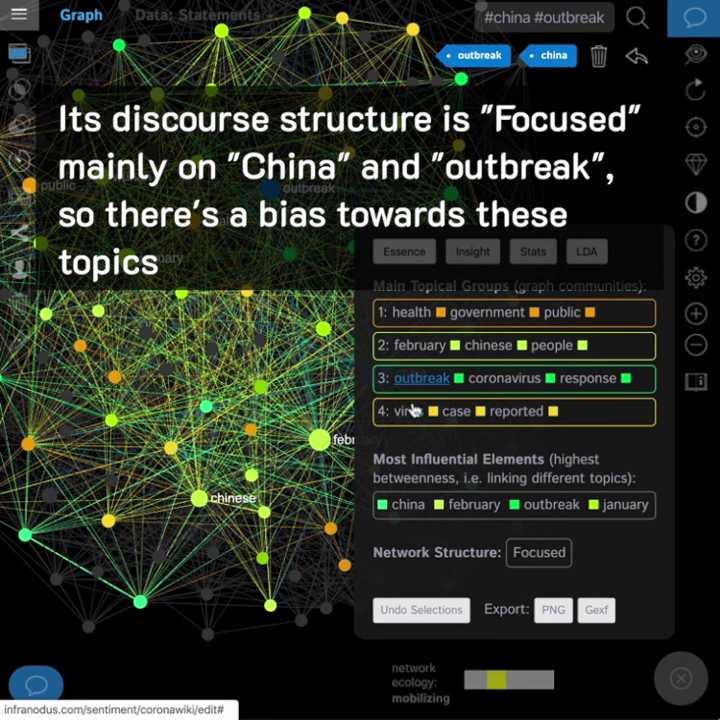
{"action": "left_click", "coordinate": [403, 506]}
{"action": "left_click", "coordinate": [403, 506]}
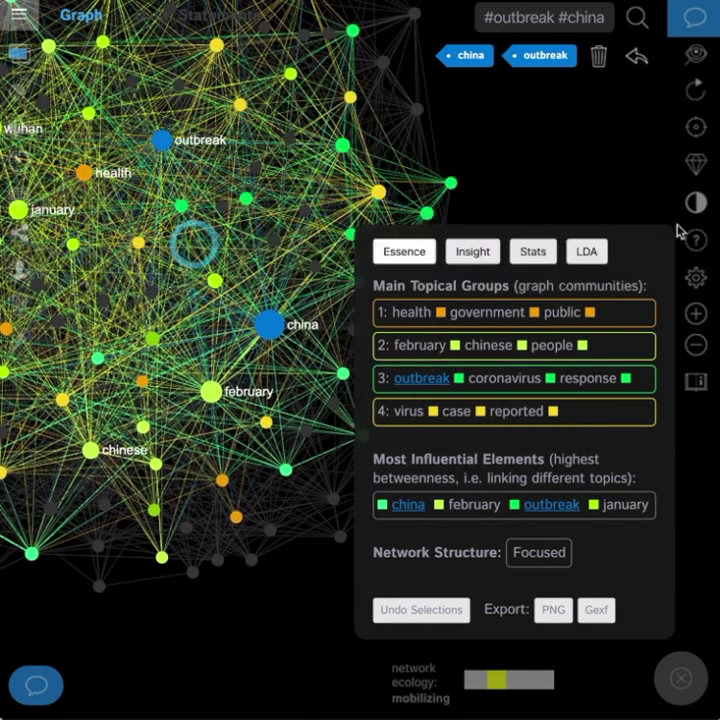
Step: Filter the coronawiki graph to nodes with a degree above 43, clear the node selection and improve the layout
{"action": "left_click", "coordinate": [694, 277]}
{"action": "left_click_drag", "start_coordinate": [460, 352], "coordinate": [493, 355]}
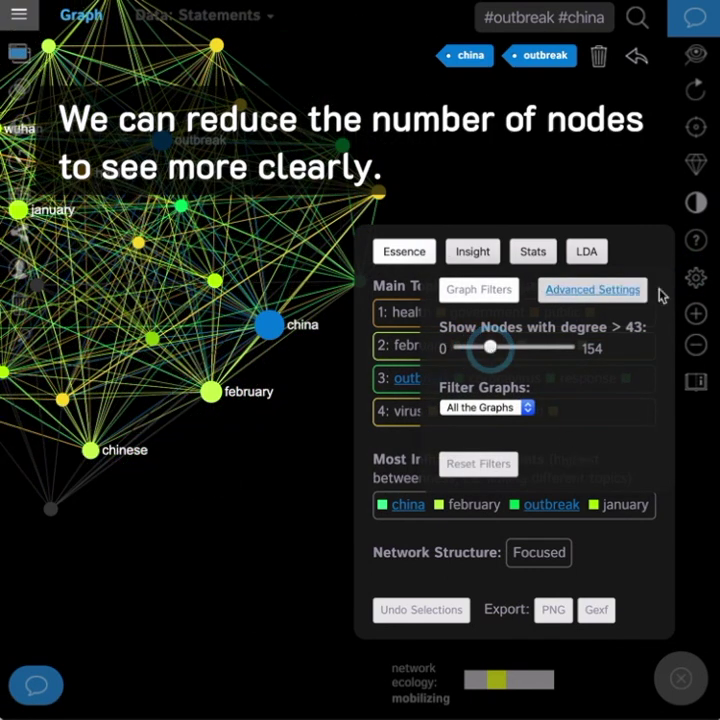
{"action": "left_click", "coordinate": [676, 682]}
{"action": "left_click", "coordinate": [696, 279]}
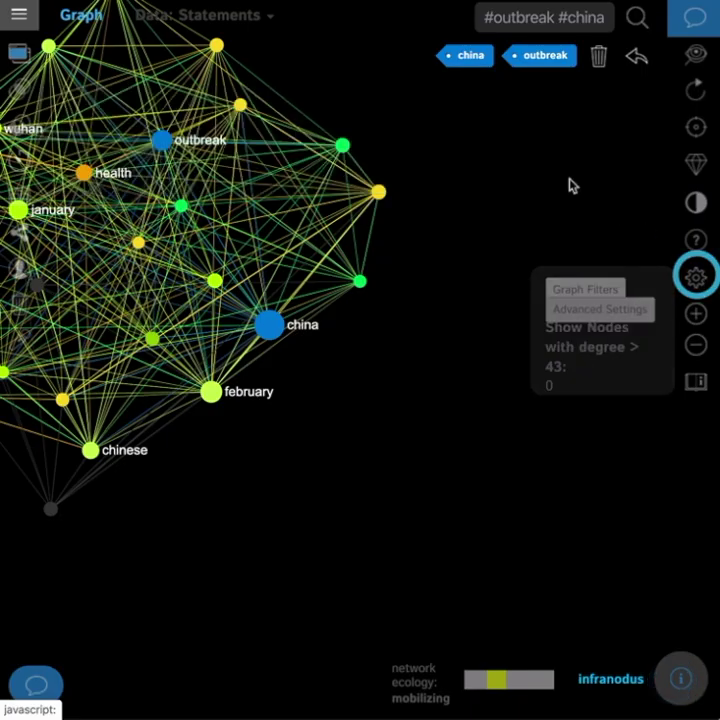
{"action": "left_click_drag", "start_coordinate": [540, 190], "coordinate": [660, 270]}
{"action": "left_click", "coordinate": [696, 127]}
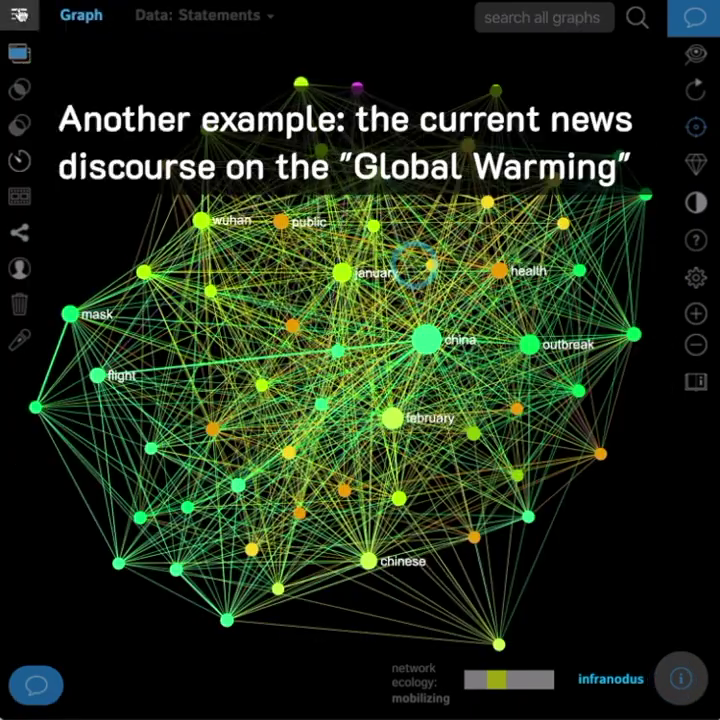
Step: Open the warming200227 graph and improve its layout
{"action": "left_click", "coordinate": [19, 14]}
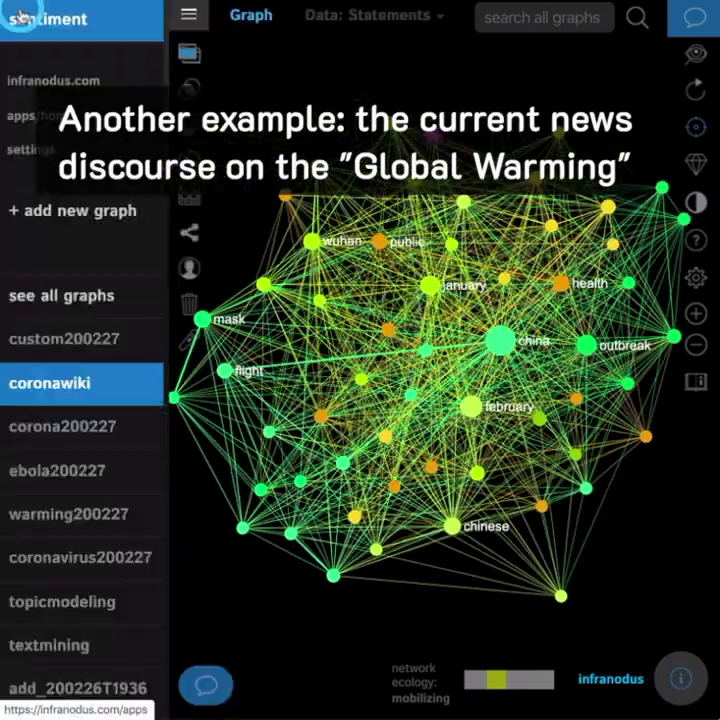
{"action": "left_click", "coordinate": [46, 514]}
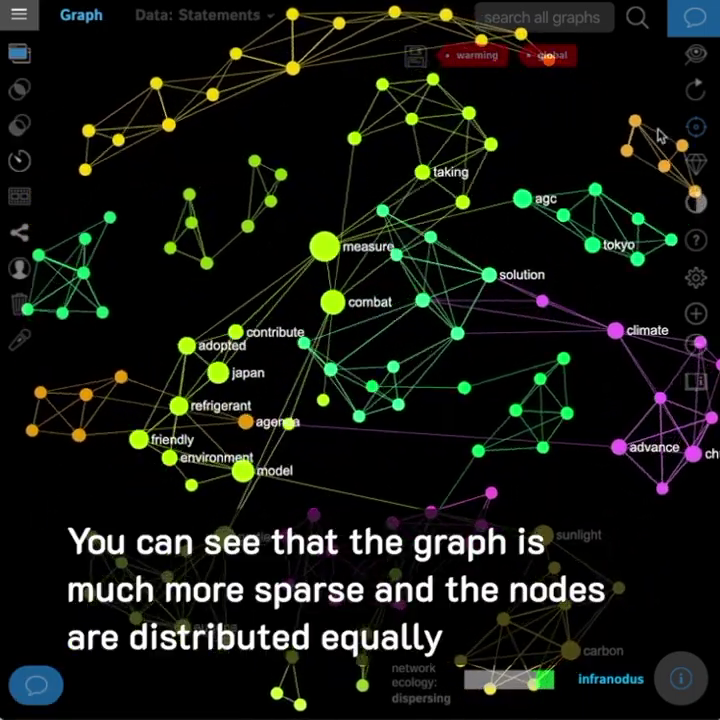
{"action": "left_click", "coordinate": [693, 126]}
{"action": "left_click_drag", "start_coordinate": [593, 384], "coordinate": [545, 353]}
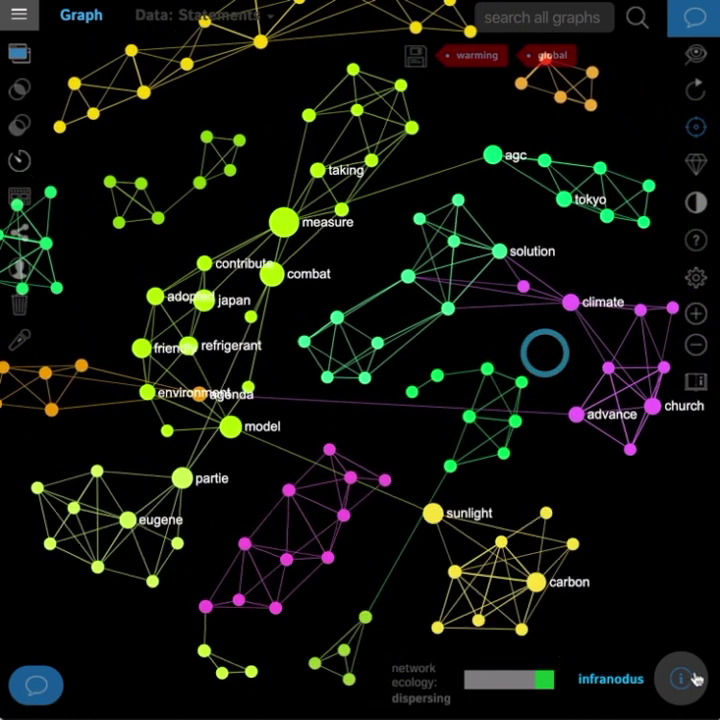
Step: Open the topic analysis of the global warming graph and expand the explanation of its Network Structure score
{"action": "left_click", "coordinate": [680, 678]}
{"action": "left_click", "coordinate": [238, 544]}
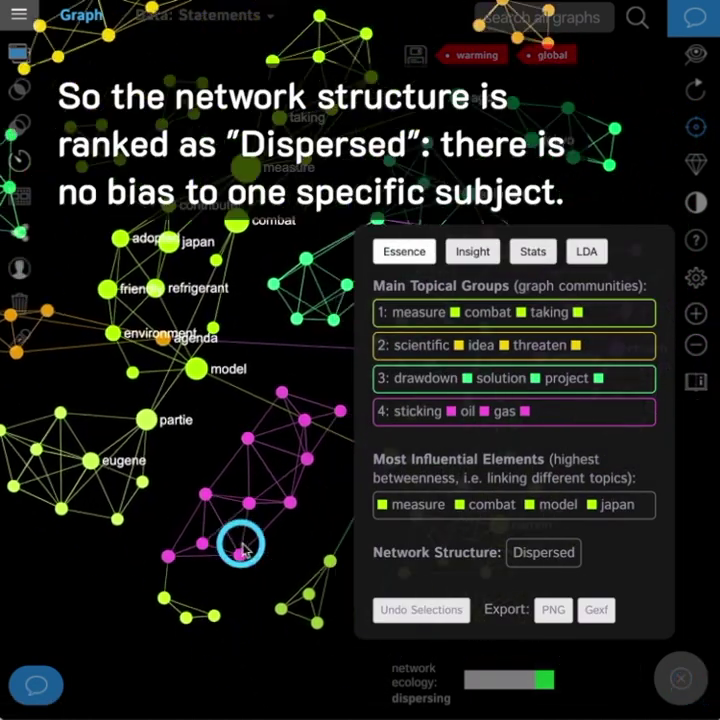
{"action": "left_click", "coordinate": [553, 545]}
{"action": "scroll", "coordinate": [477, 466], "scroll_direction": "down", "scroll_amount": 5}
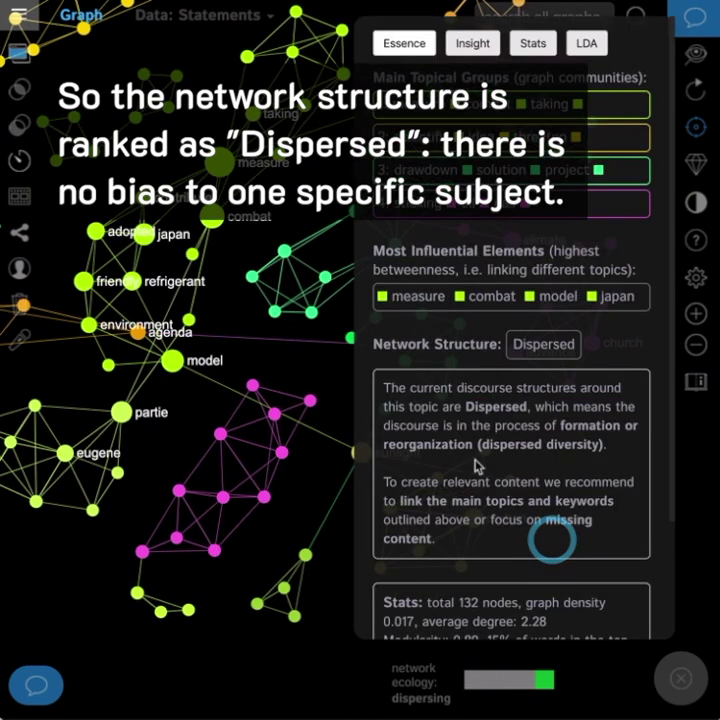
Step: Read the explanation of the discourse structure and examine the network ecology indicator
{"action": "scroll", "coordinate": [477, 466], "scroll_direction": "up", "scroll_amount": 2}
{"action": "scroll", "coordinate": [590, 433], "scroll_direction": "up", "scroll_amount": 1}
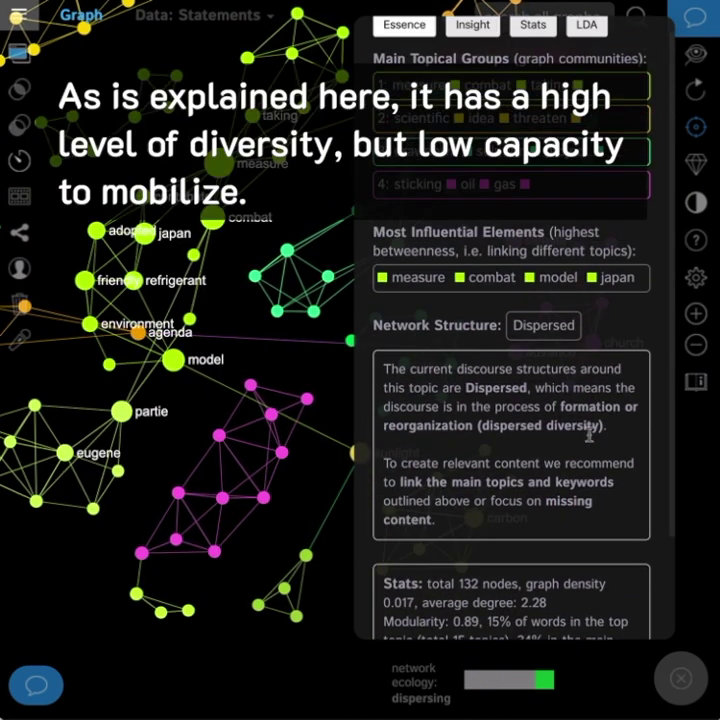
{"action": "left_click_drag", "start_coordinate": [605, 430], "coordinate": [410, 367]}
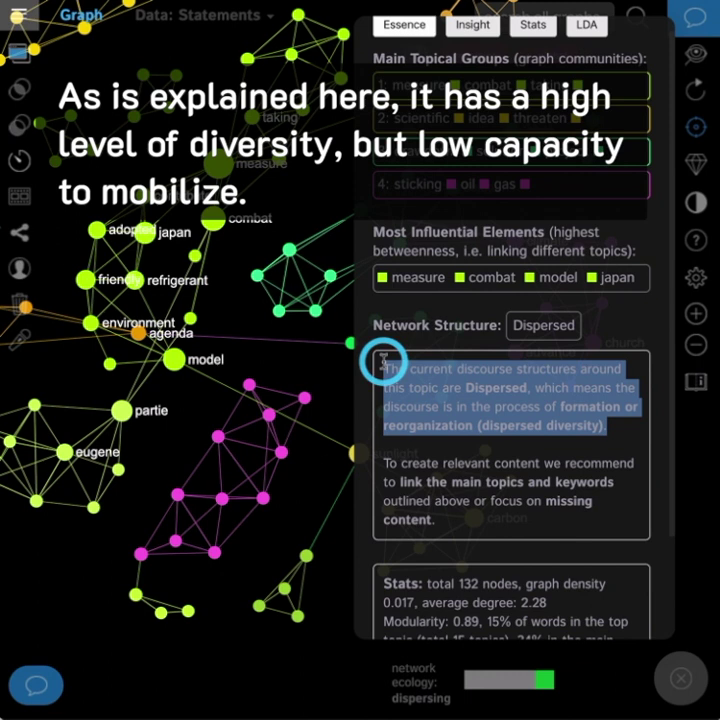
{"action": "left_click", "coordinate": [395, 380]}
{"action": "scroll", "coordinate": [460, 364], "scroll_direction": "up", "scroll_amount": 1}
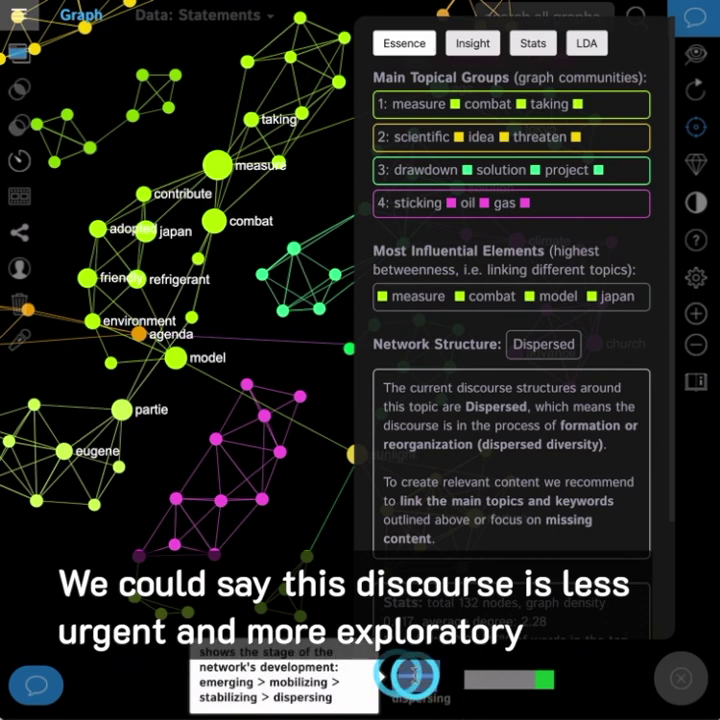
{"action": "left_click", "coordinate": [401, 703]}
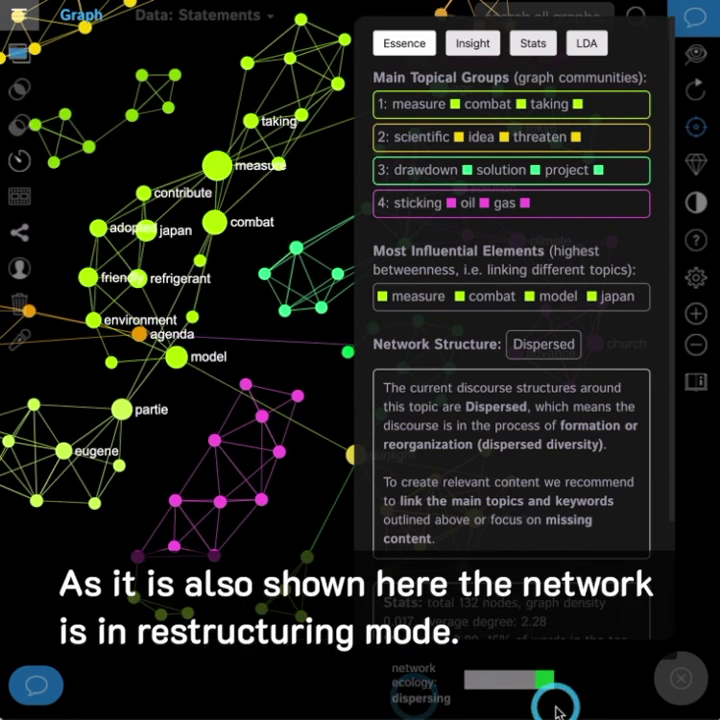
Step: Open the Insight analysis of the global warming graph and read the explanation of its Action Advice
{"action": "left_click", "coordinate": [471, 45]}
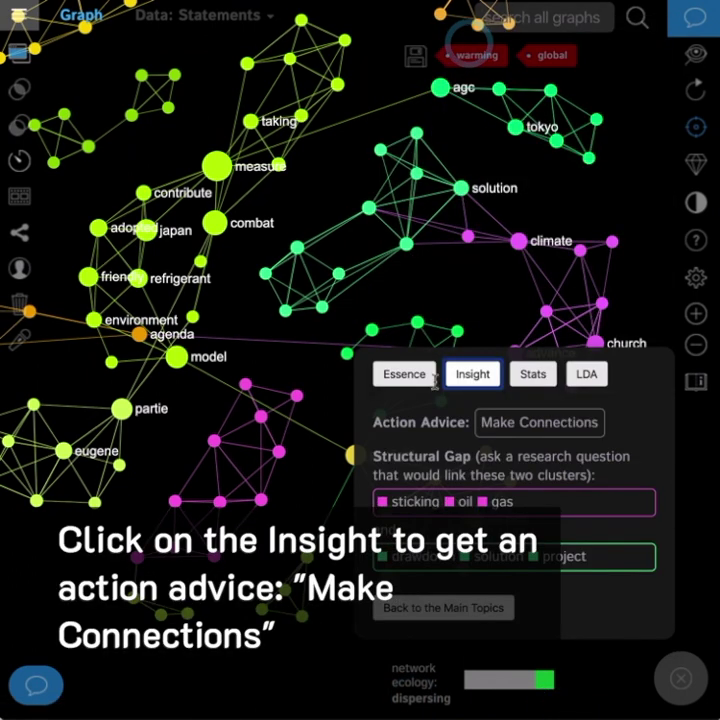
{"action": "left_click", "coordinate": [553, 428]}
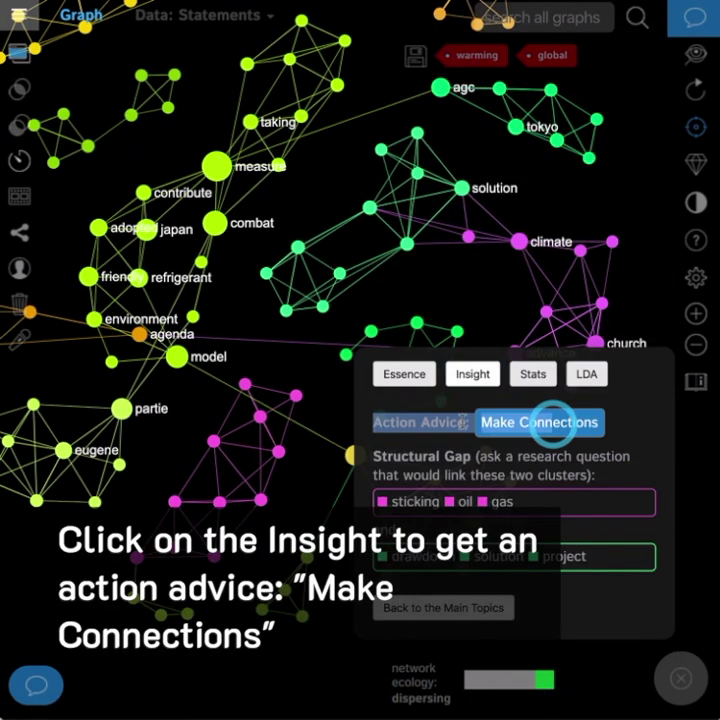
{"action": "left_click", "coordinate": [520, 425]}
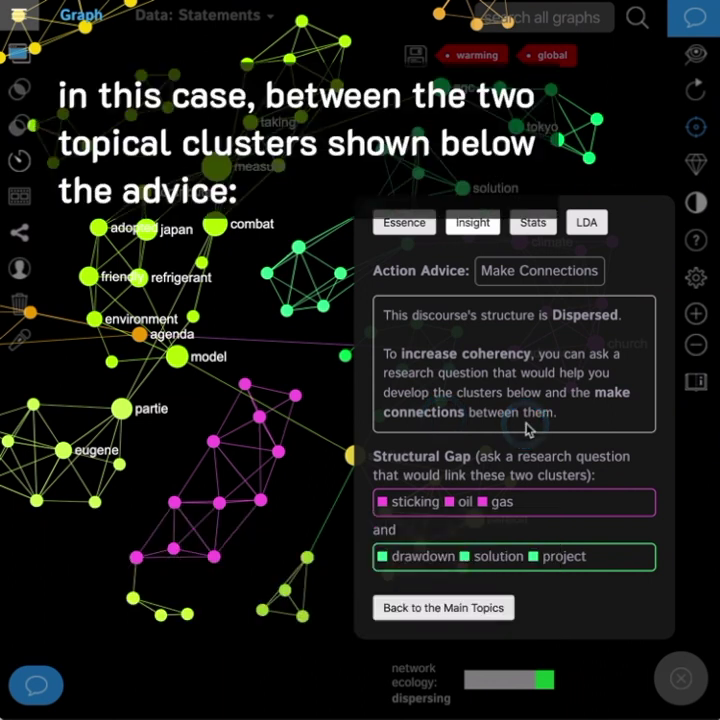
{"action": "left_click_drag", "start_coordinate": [387, 354], "coordinate": [575, 415]}
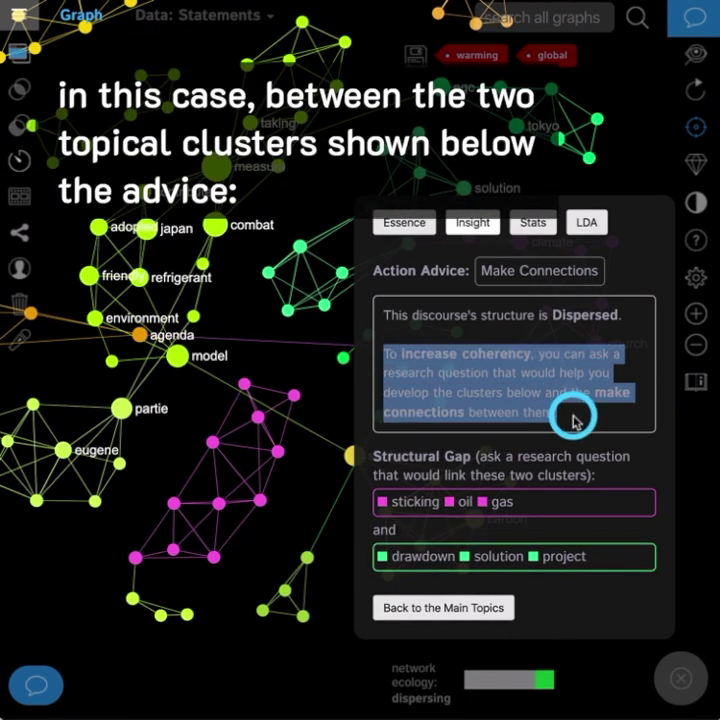
Step: Highlight the sticking-oil-gas cluster of the structural gap, read its news excerpt, then clear the highlight
{"action": "left_click", "coordinate": [543, 505]}
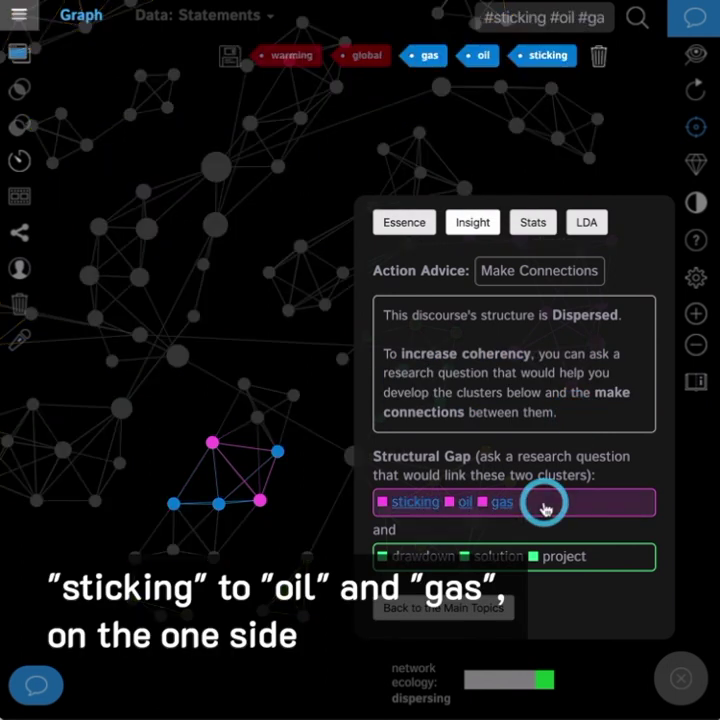
{"action": "left_click", "coordinate": [18, 58]}
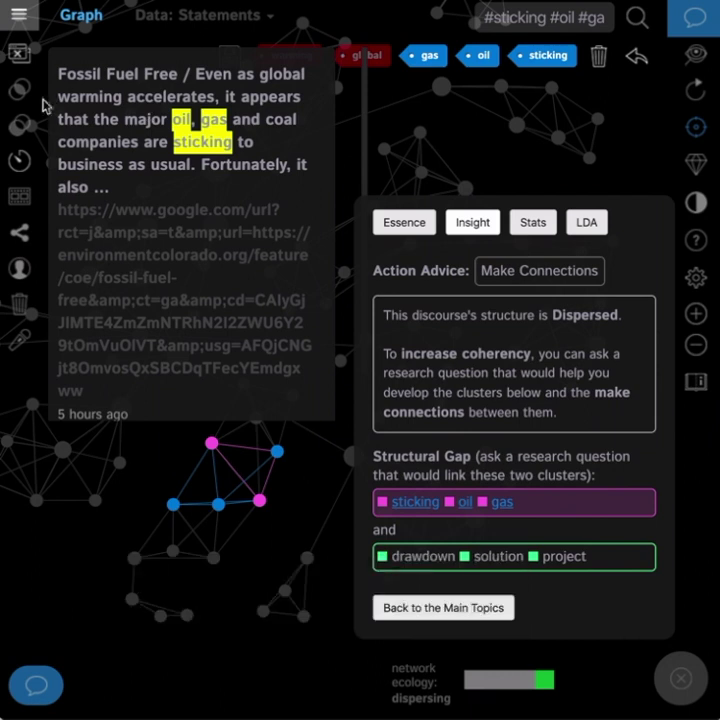
{"action": "left_click", "coordinate": [542, 504]}
Step: Highlight the drawdown-solution-project cluster of the structural gap and read its news excerpts
{"action": "left_click", "coordinate": [615, 578]}
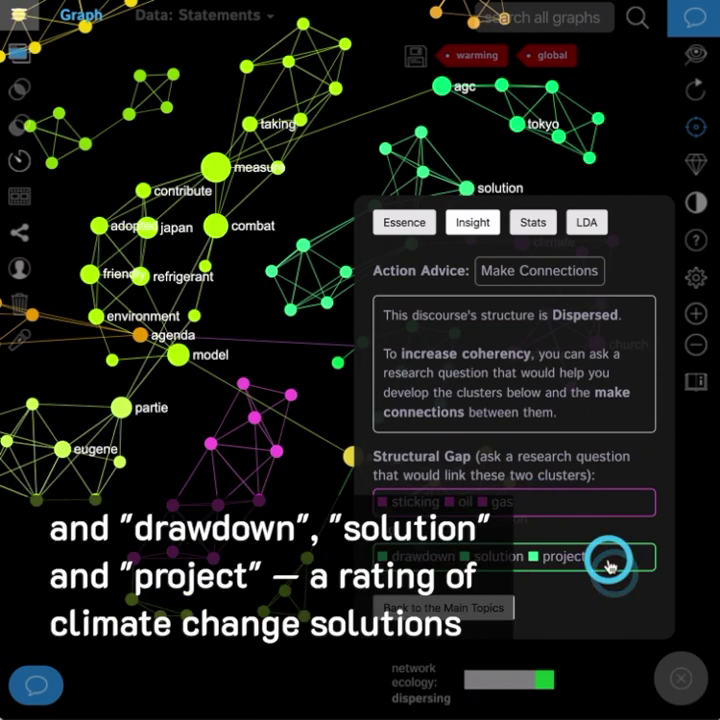
{"action": "left_click", "coordinate": [17, 58]}
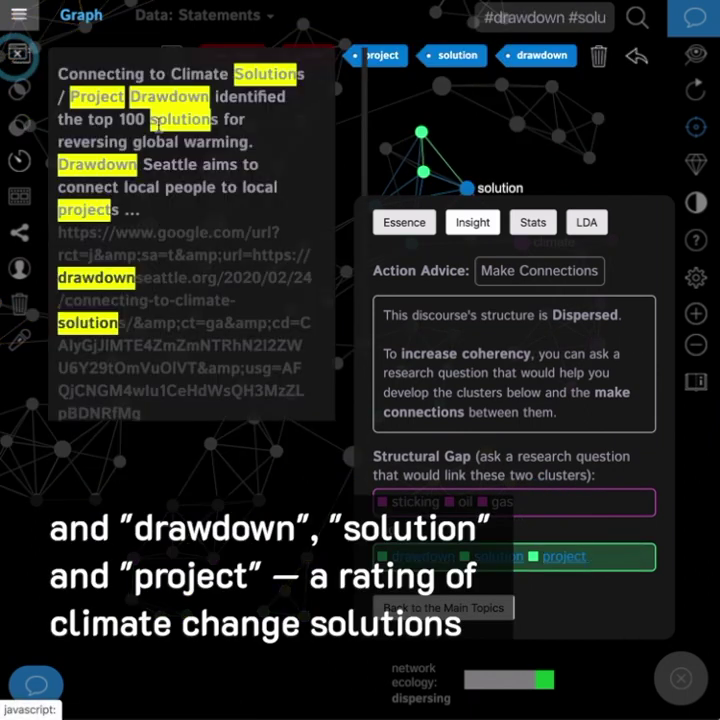
{"action": "scroll", "coordinate": [157, 122], "scroll_direction": "down", "scroll_amount": 2}
{"action": "scroll", "coordinate": [157, 122], "scroll_direction": "down", "scroll_amount": 1}
Step: Select both structural gap clusters, search Google for "sticking oil gas drawdown solution project" and examine the results
{"action": "left_click", "coordinate": [560, 510]}
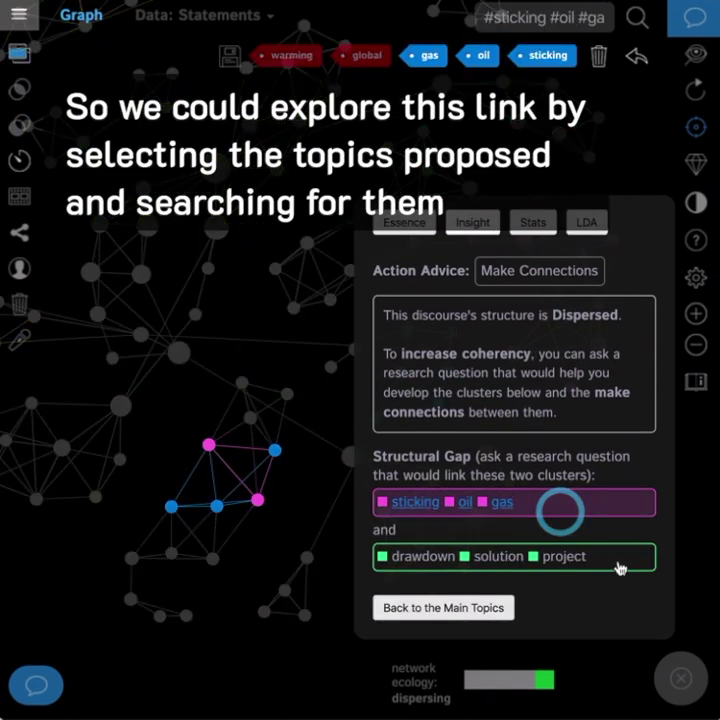
{"action": "double_click", "coordinate": [610, 567]}
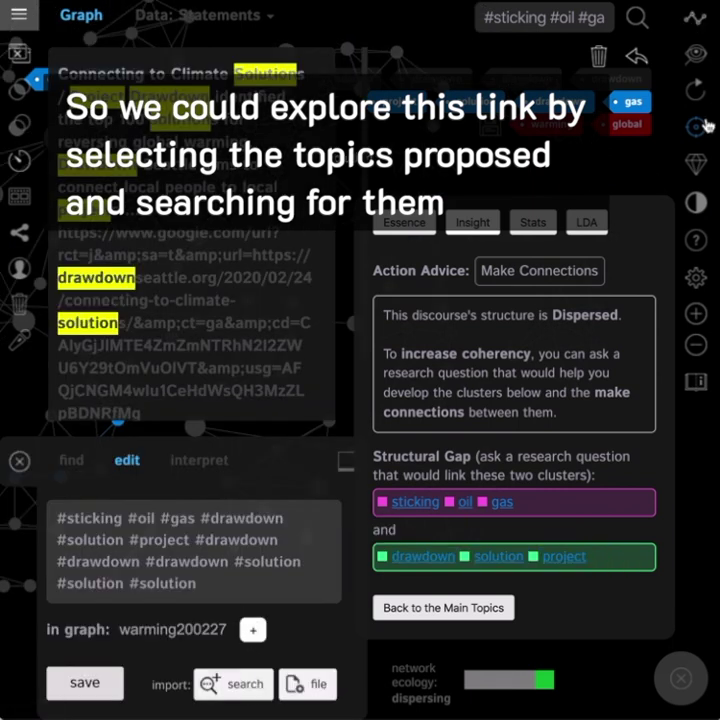
{"action": "left_click", "coordinate": [691, 55]}
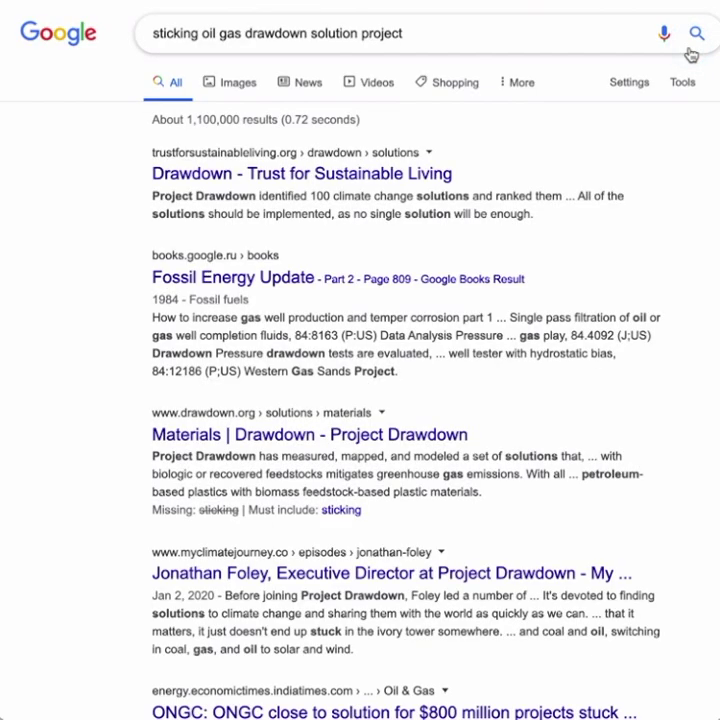
{"action": "scroll", "coordinate": [410, 371], "scroll_direction": "down", "scroll_amount": 3}
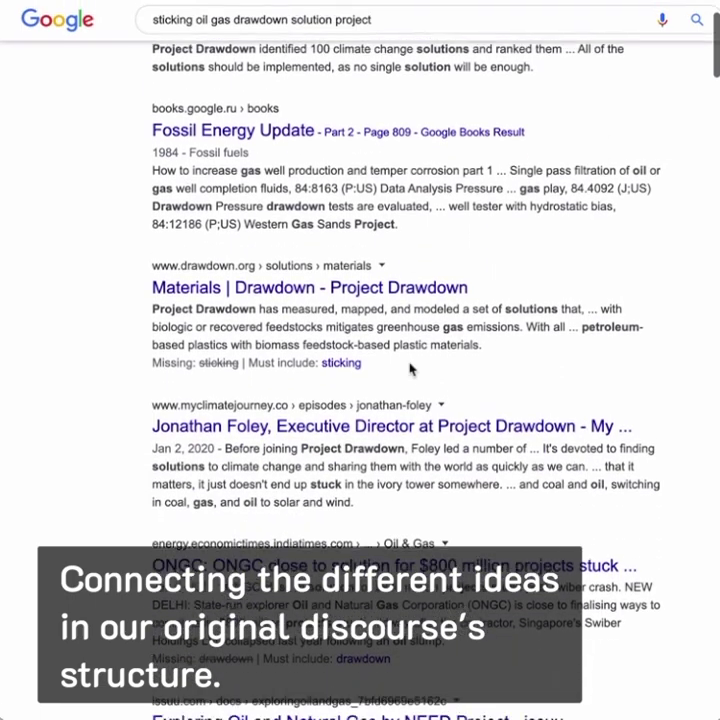
{"action": "scroll", "coordinate": [410, 369], "scroll_direction": "up", "scroll_amount": 3}
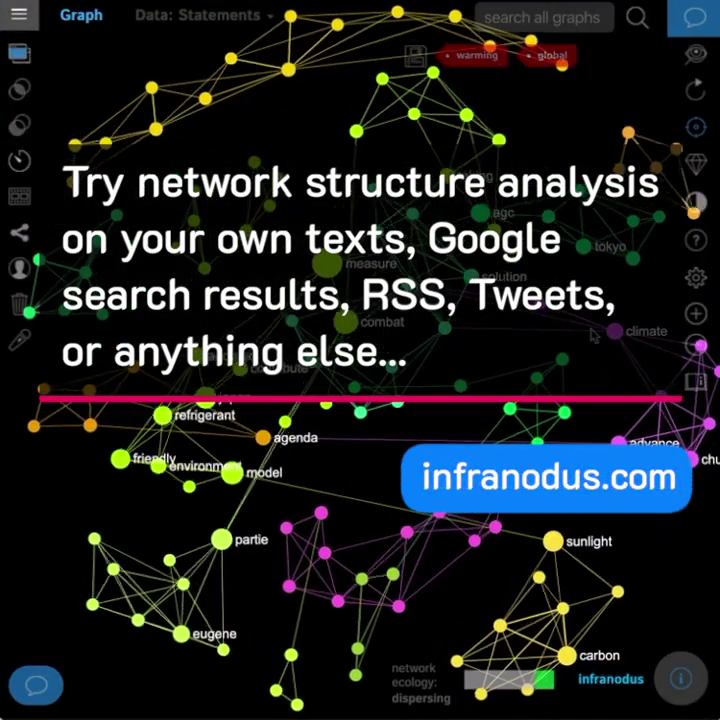
Step: Improve the layout of the full global warming graph with no nodes selected
{"action": "left_click", "coordinate": [688, 128]}
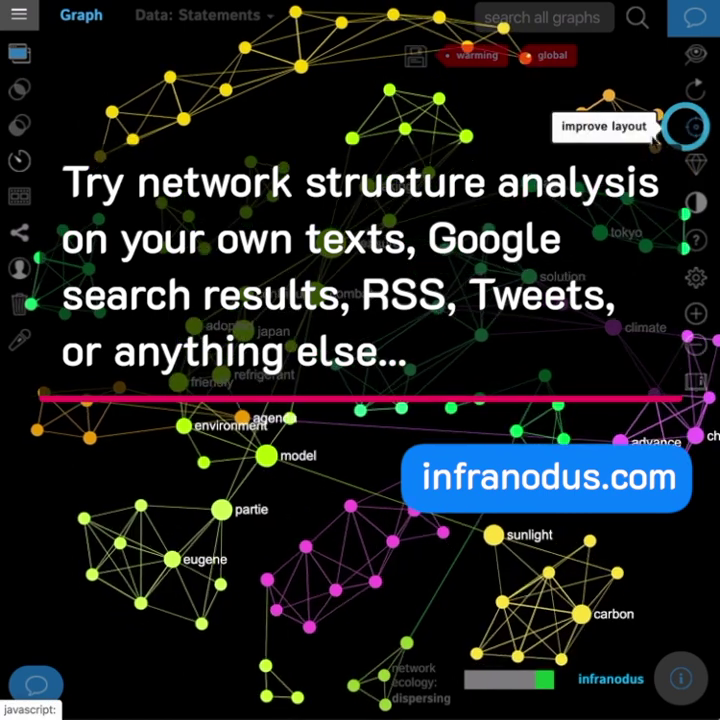
{"action": "left_click_drag", "start_coordinate": [590, 386], "coordinate": [537, 338]}
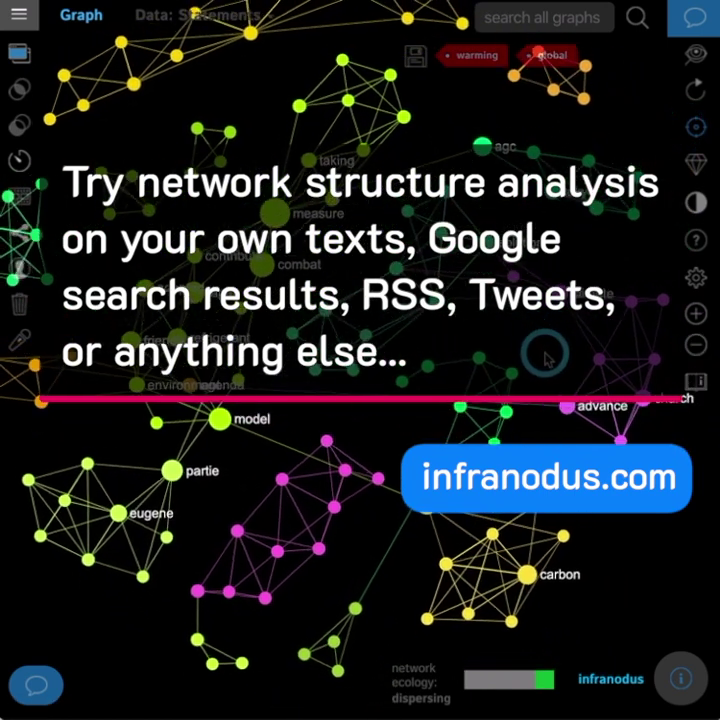